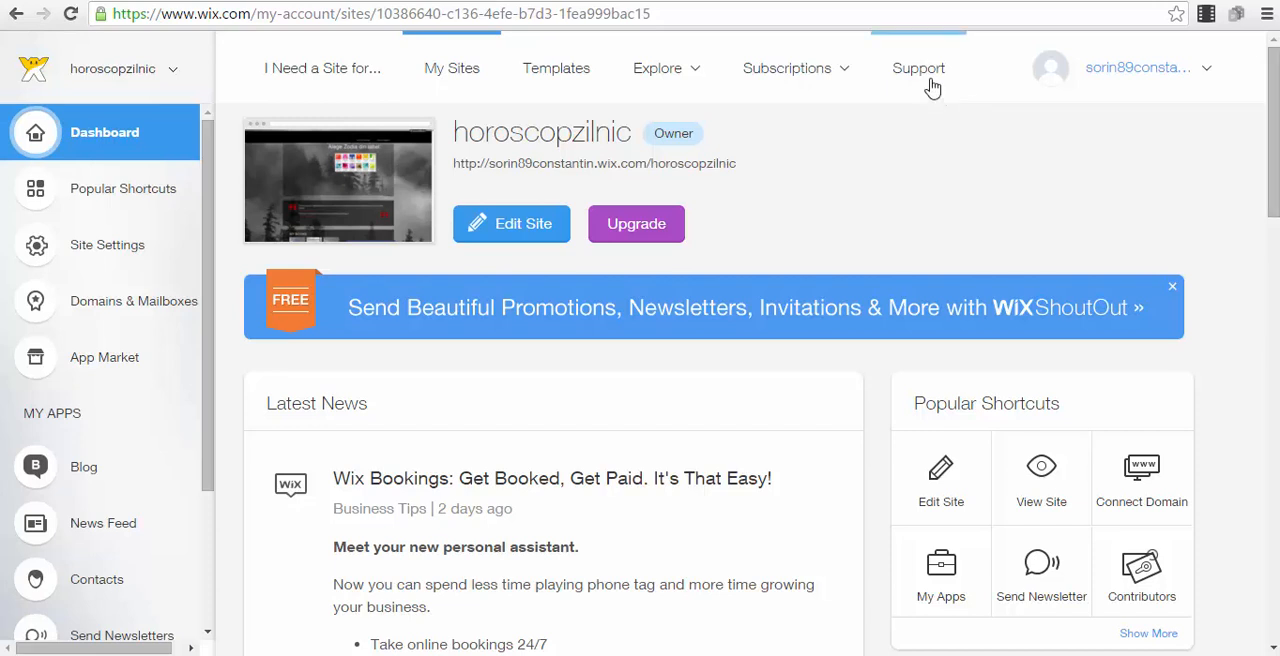
left_click_drag(743, 14, 30, 17)
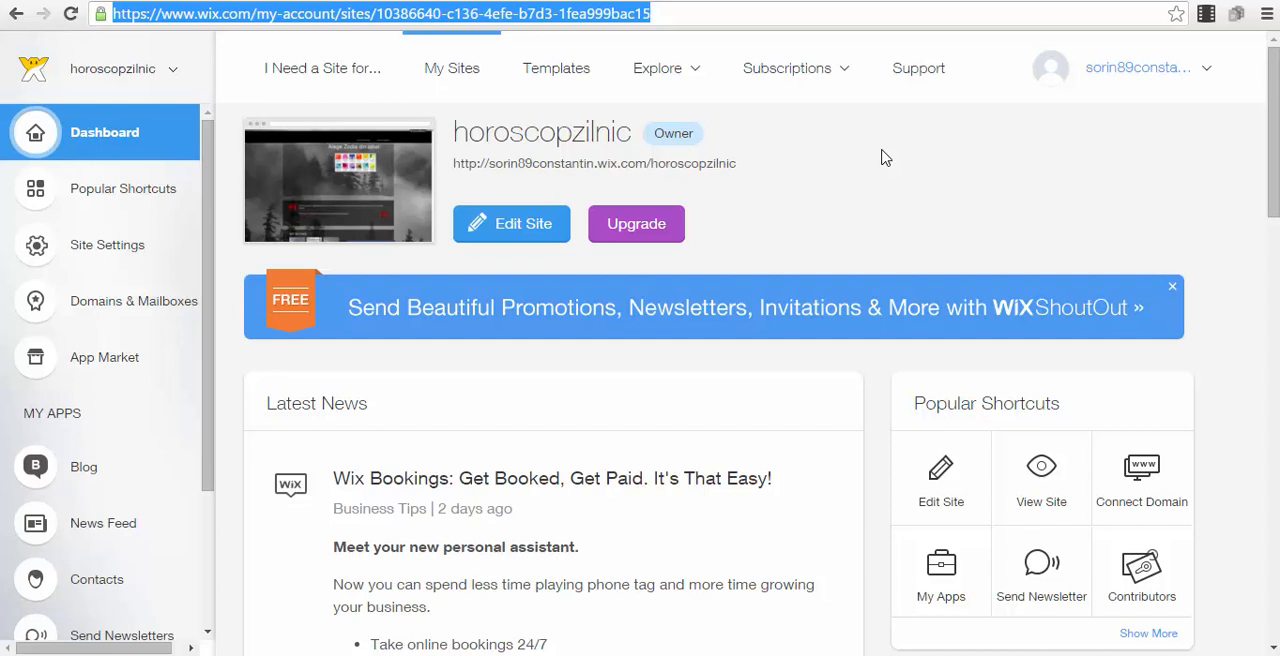
left_click(1006, 260)
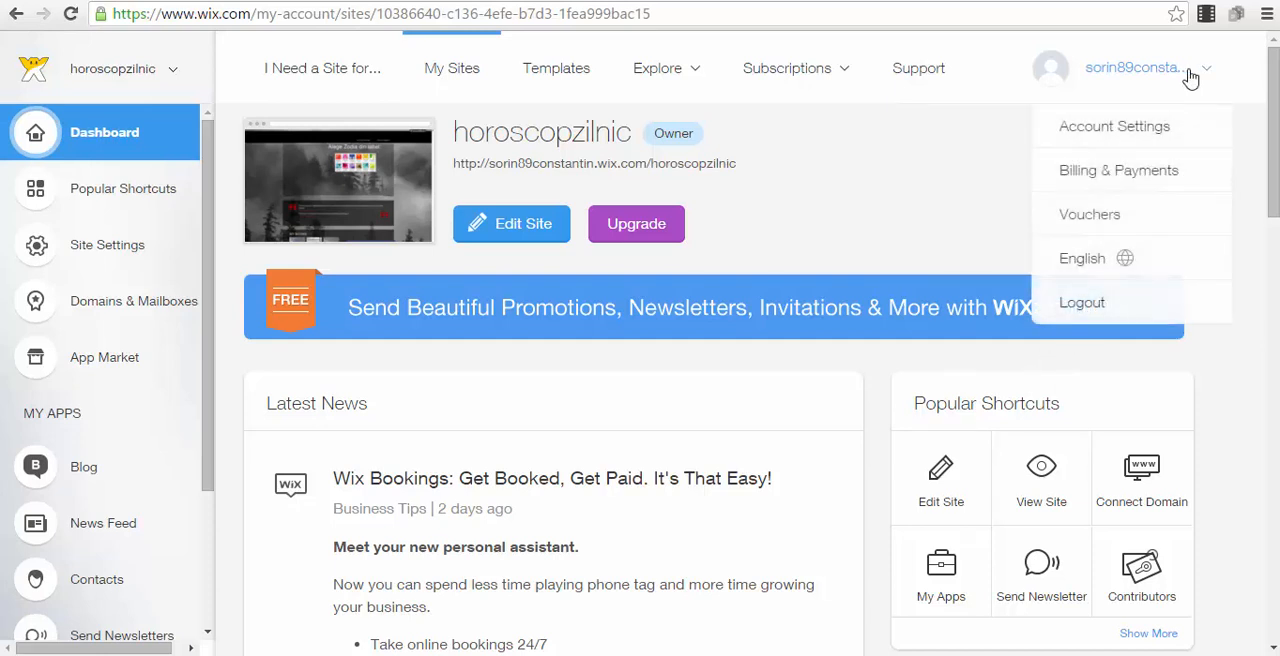
mouse_move(1140, 72)
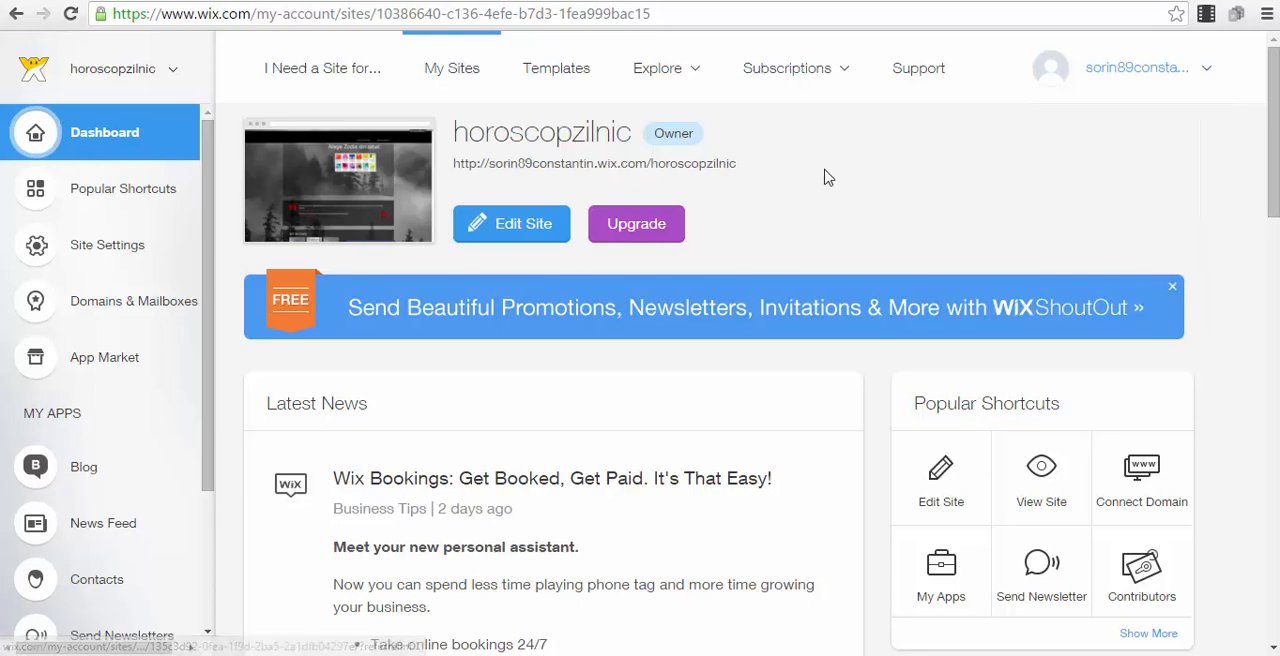
scroll(487, 192, "down", 3)
scroll(1254, 133, "down", 6)
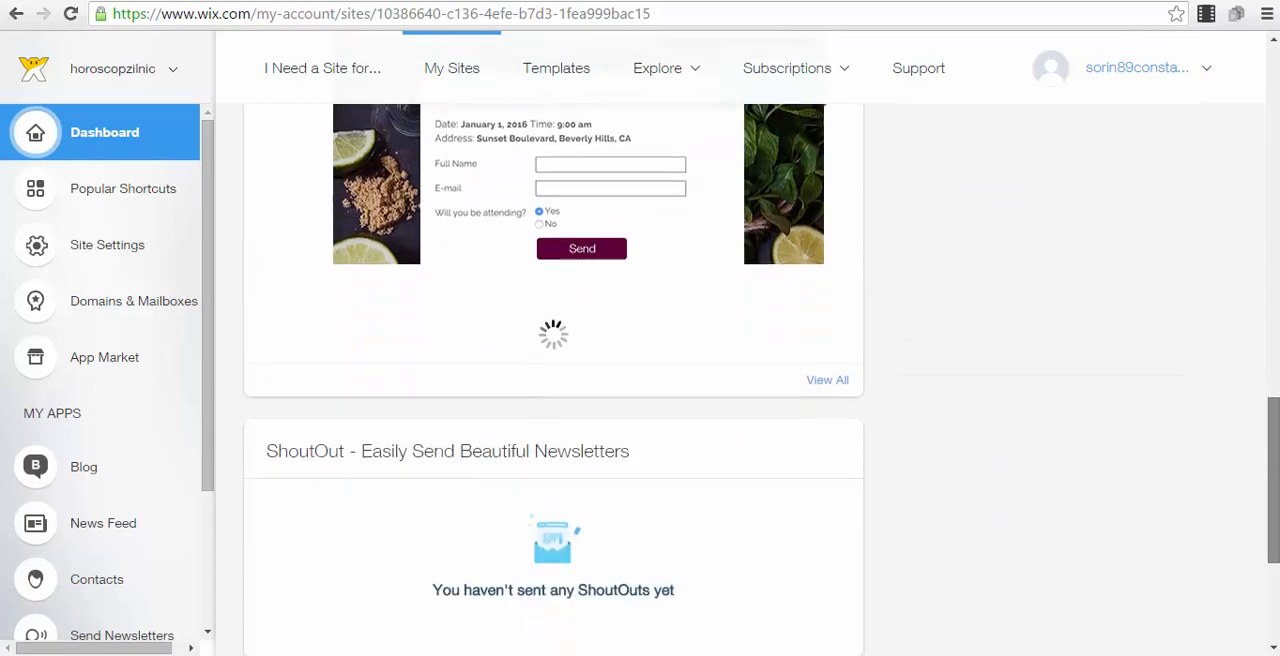
scroll(1254, 133, "up", 9)
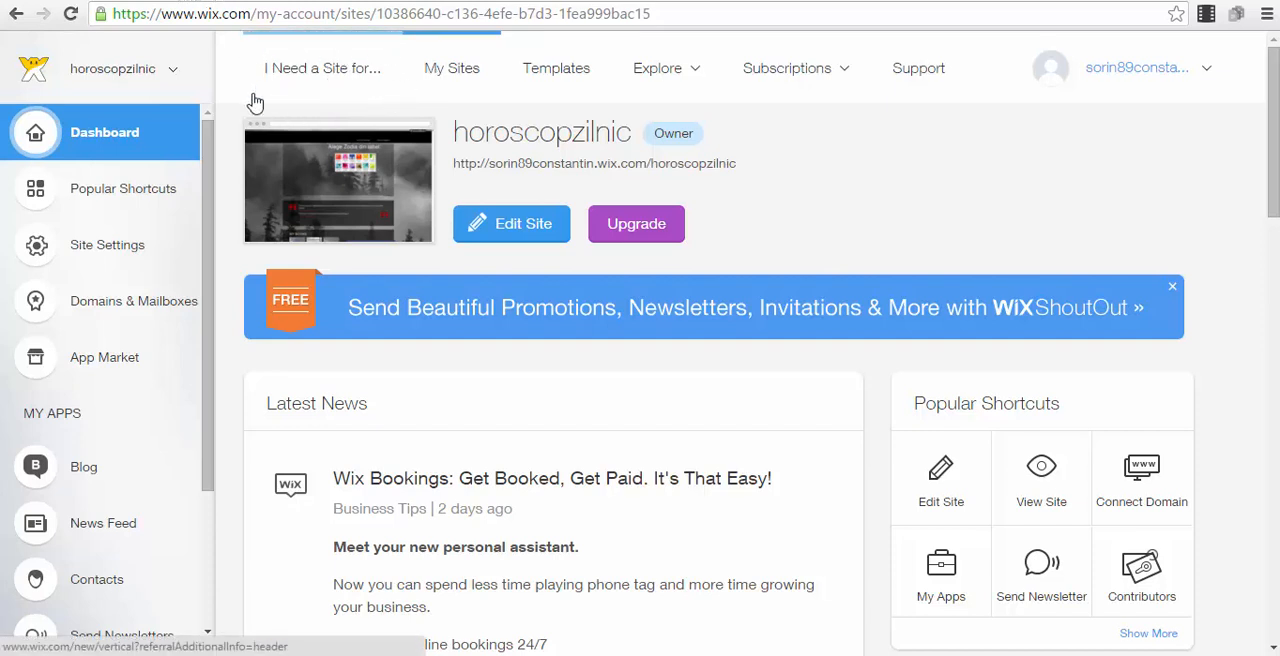
Start a new website in the Blog category and browse the first page of blog templates
left_click(333, 85)
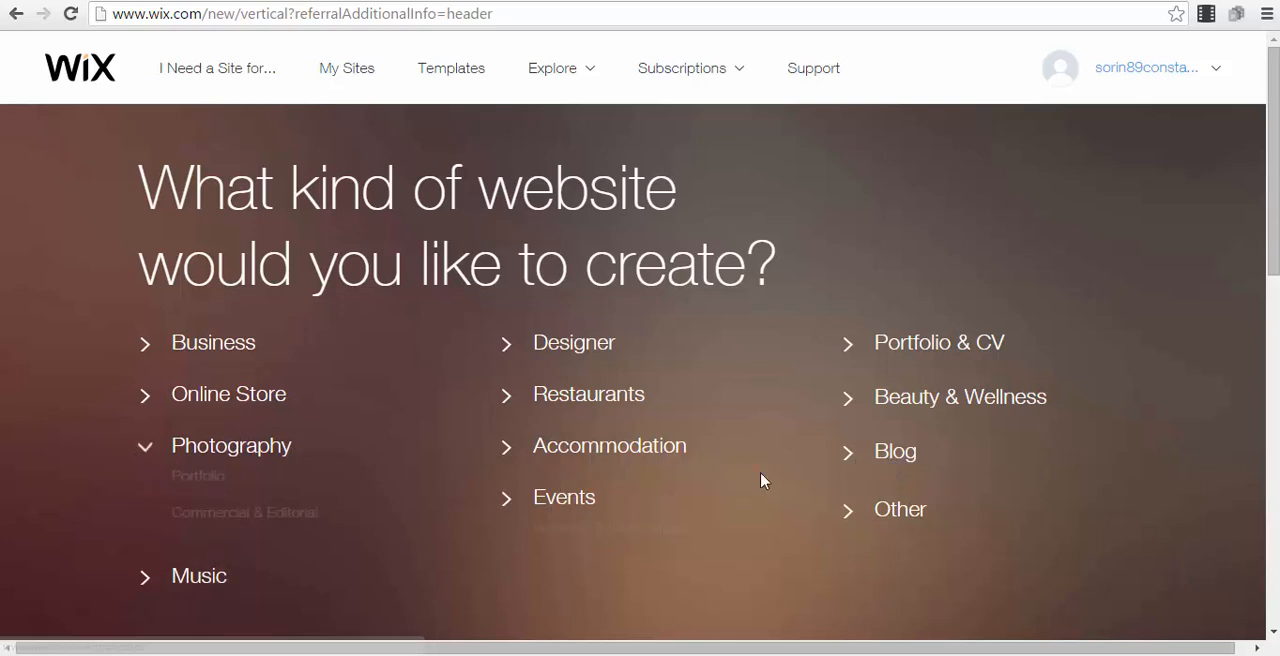
left_click(888, 457)
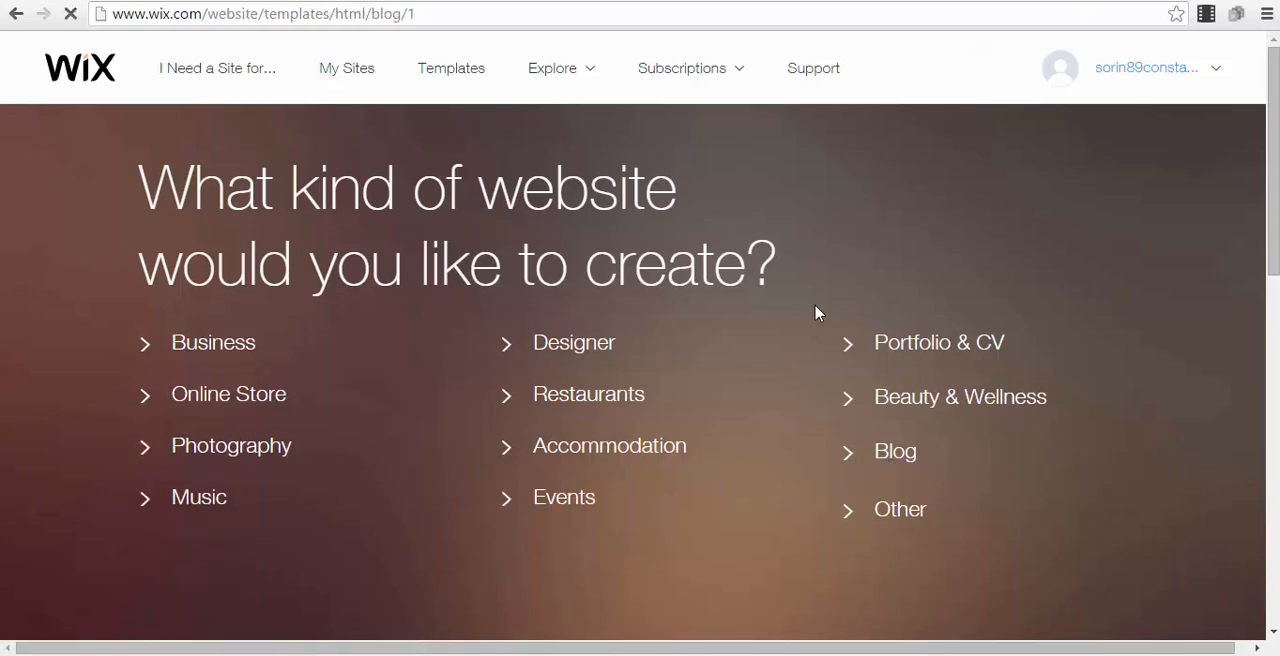
scroll(817, 313, "down", 1)
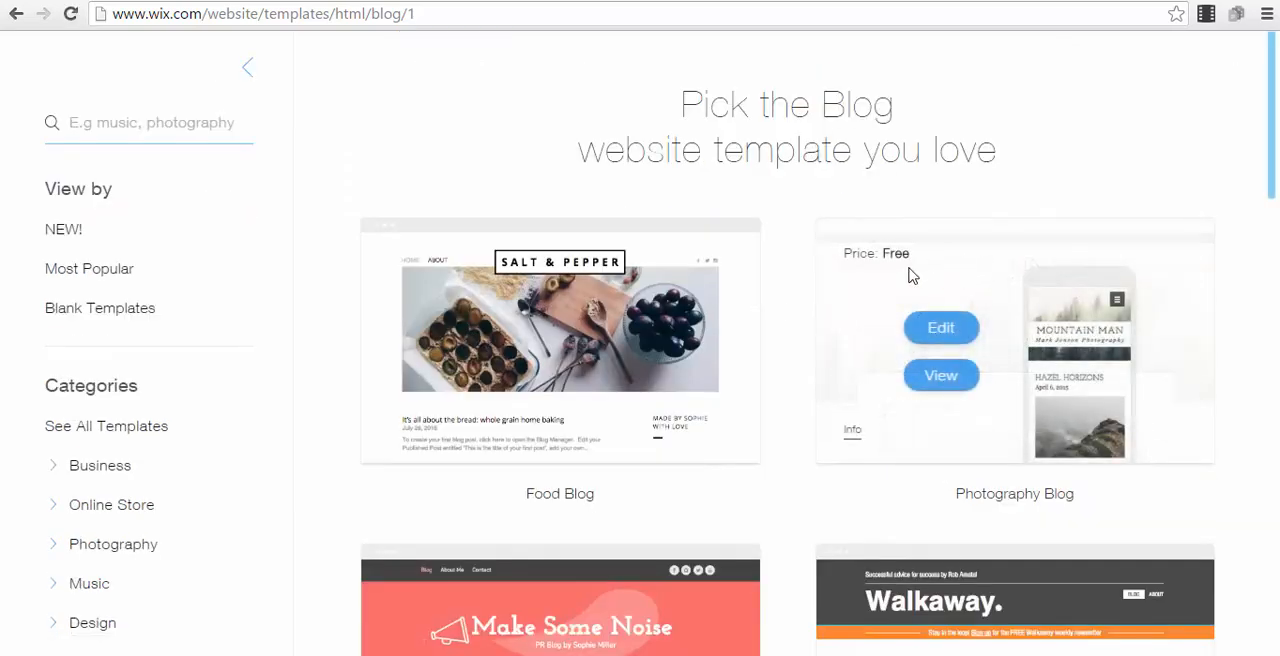
scroll(549, 240, "down", 9)
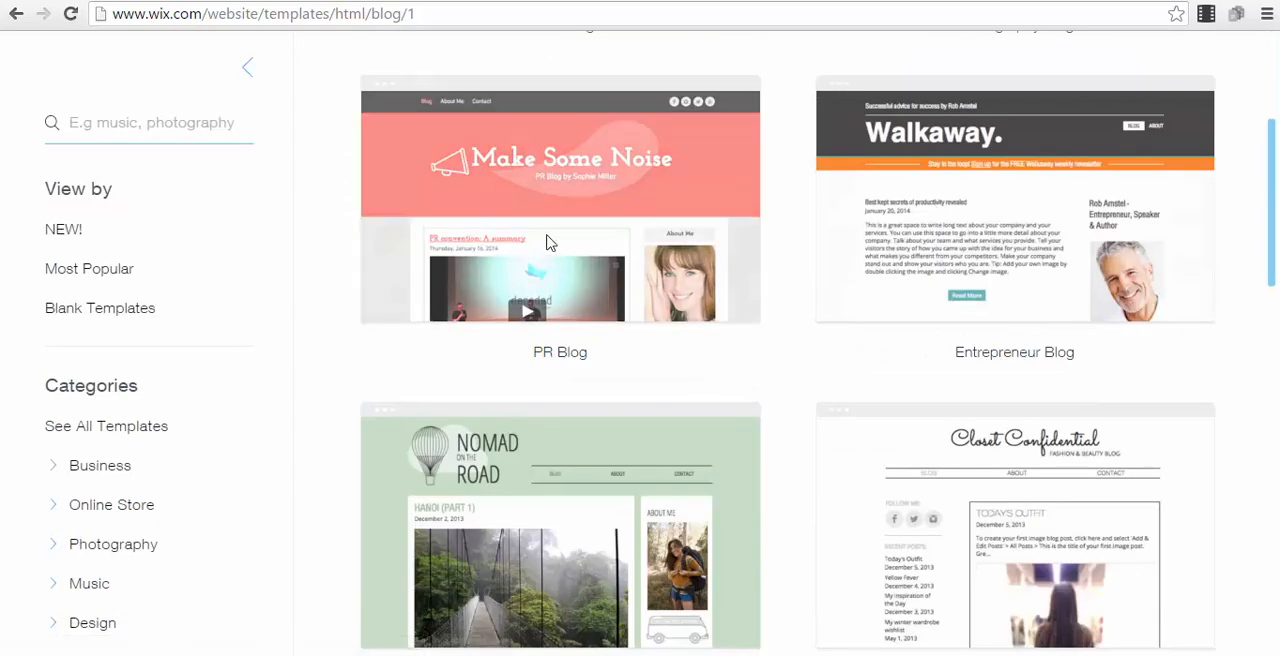
scroll(830, 222, "down", 12)
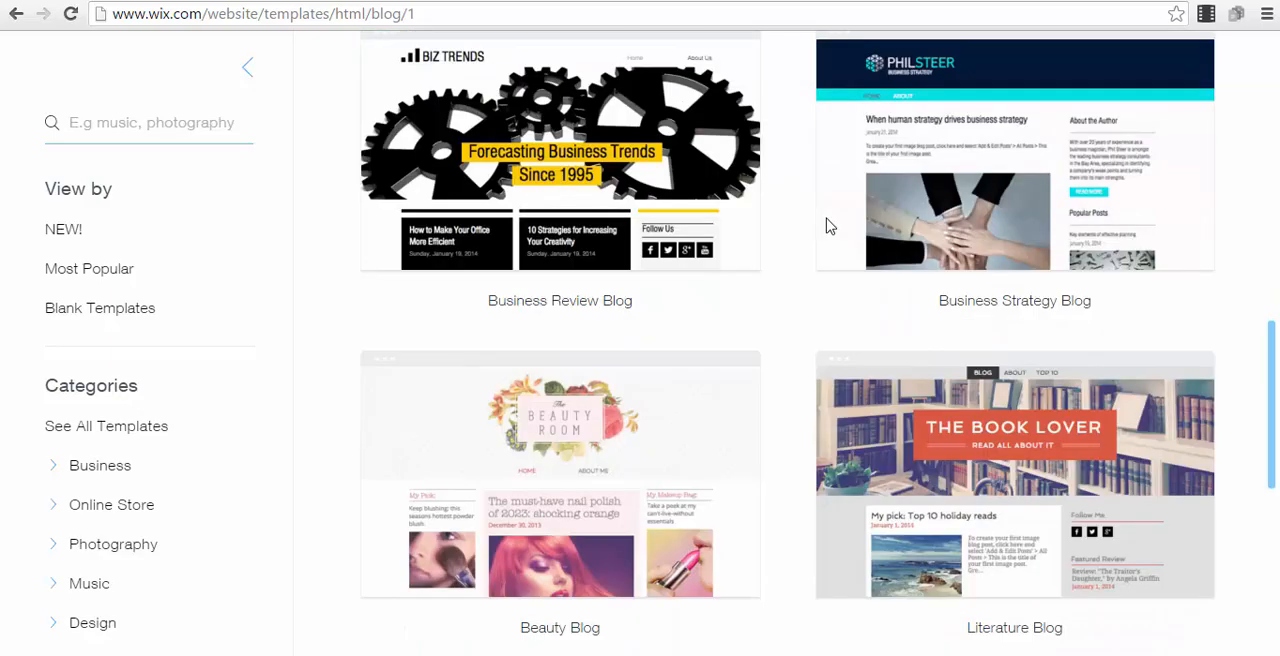
scroll(791, 190, "up", 13)
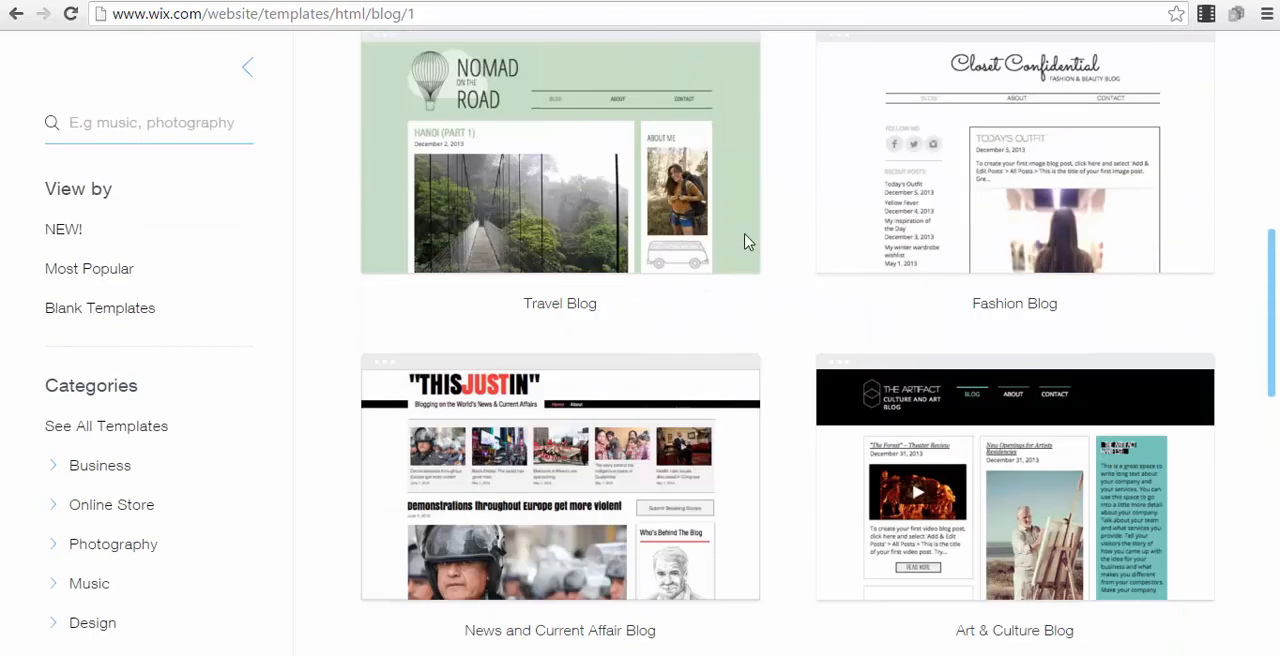
scroll(760, 230, "down", 7)
scroll(813, 254, "down", 4)
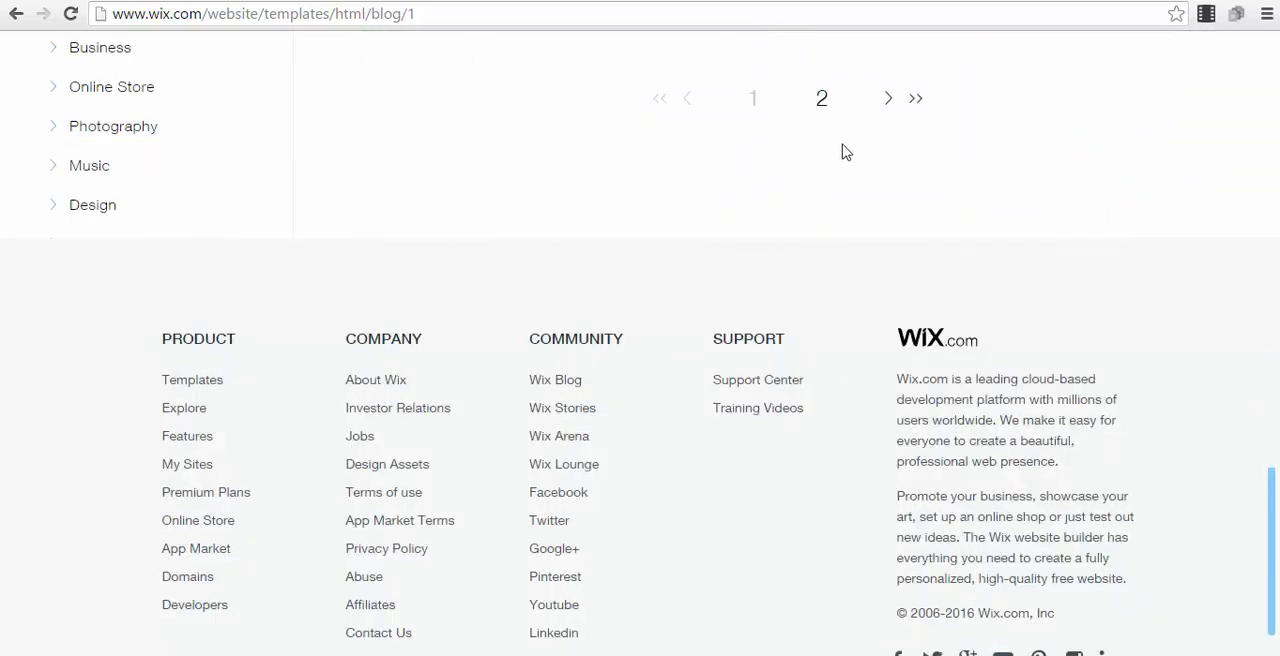
Go to the second page of blog templates and open the Advertising Blog template for editing
left_click(822, 100)
scroll(755, 150, "down", 5)
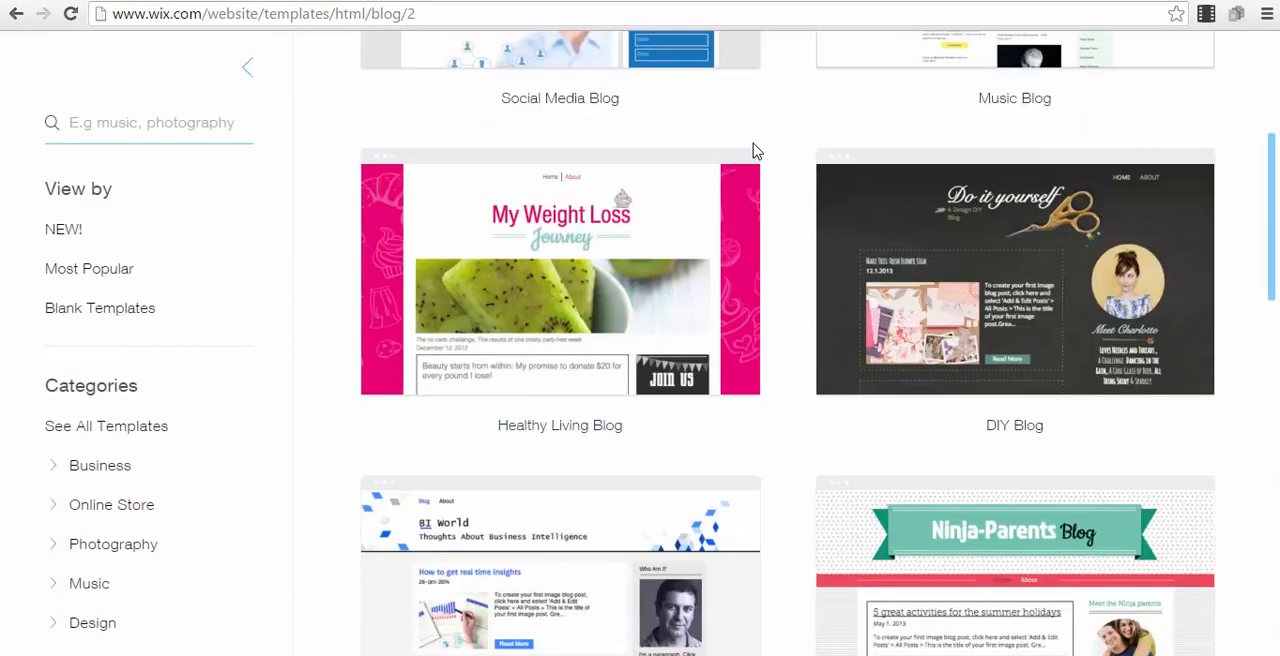
scroll(880, 192, "down", 8)
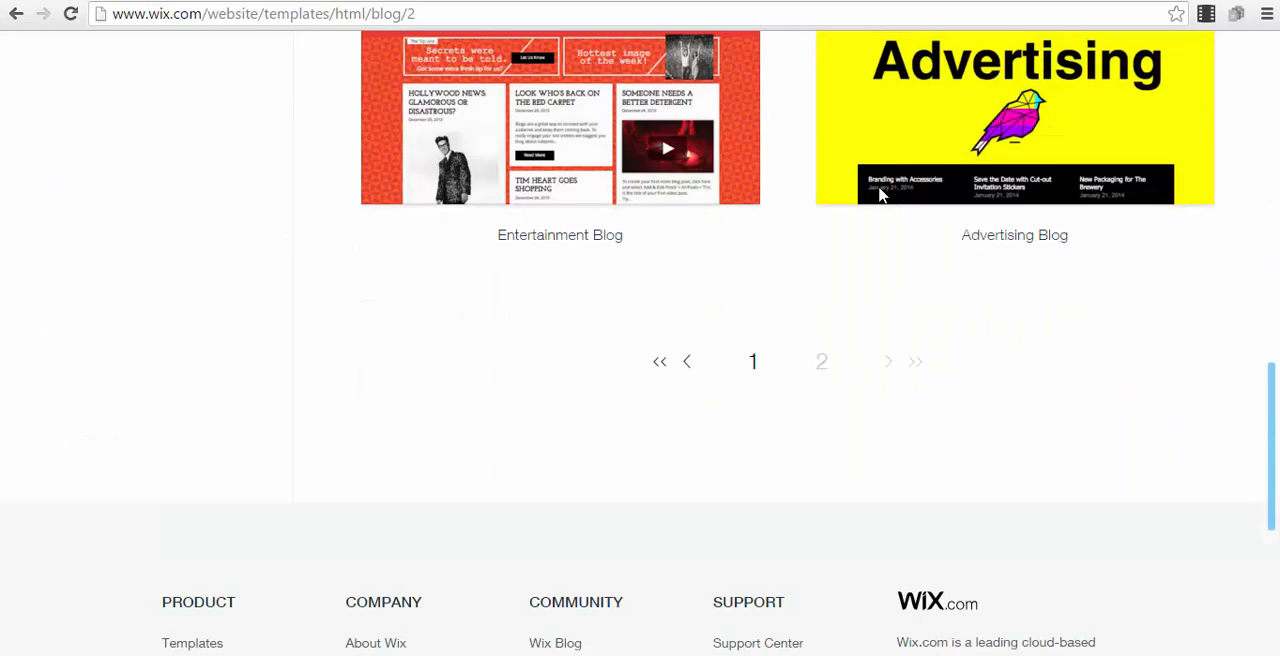
scroll(880, 197, "up", 2)
mouse_move(957, 256)
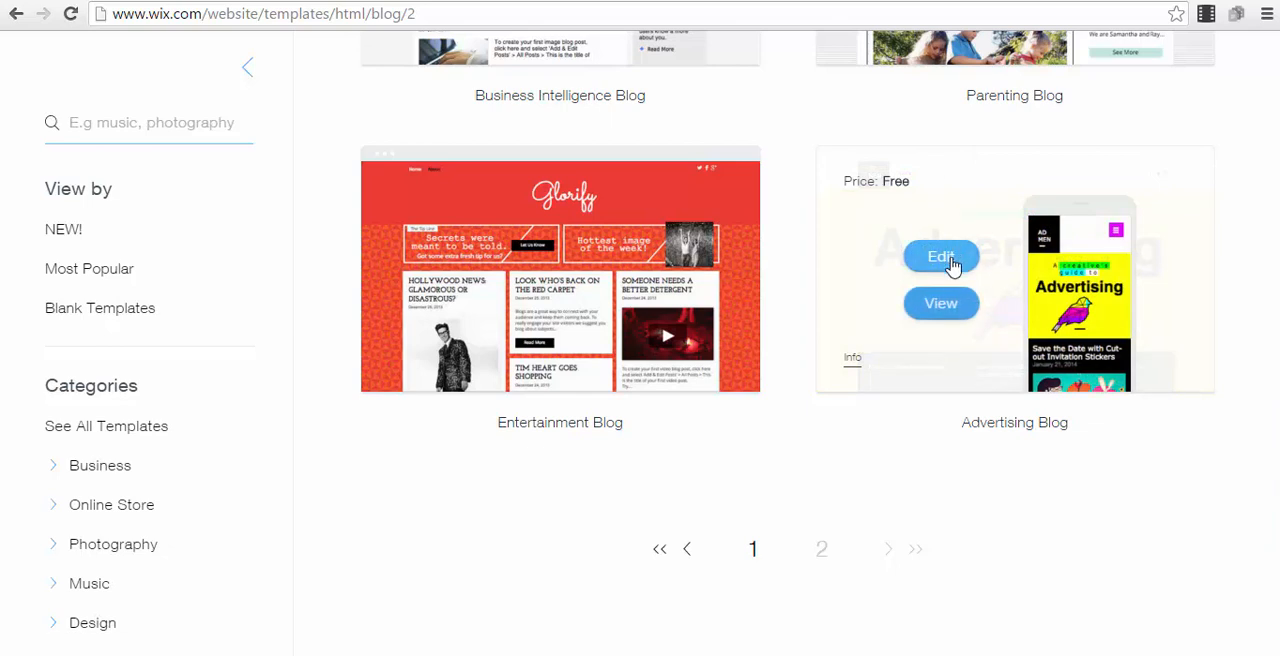
left_click(941, 258)
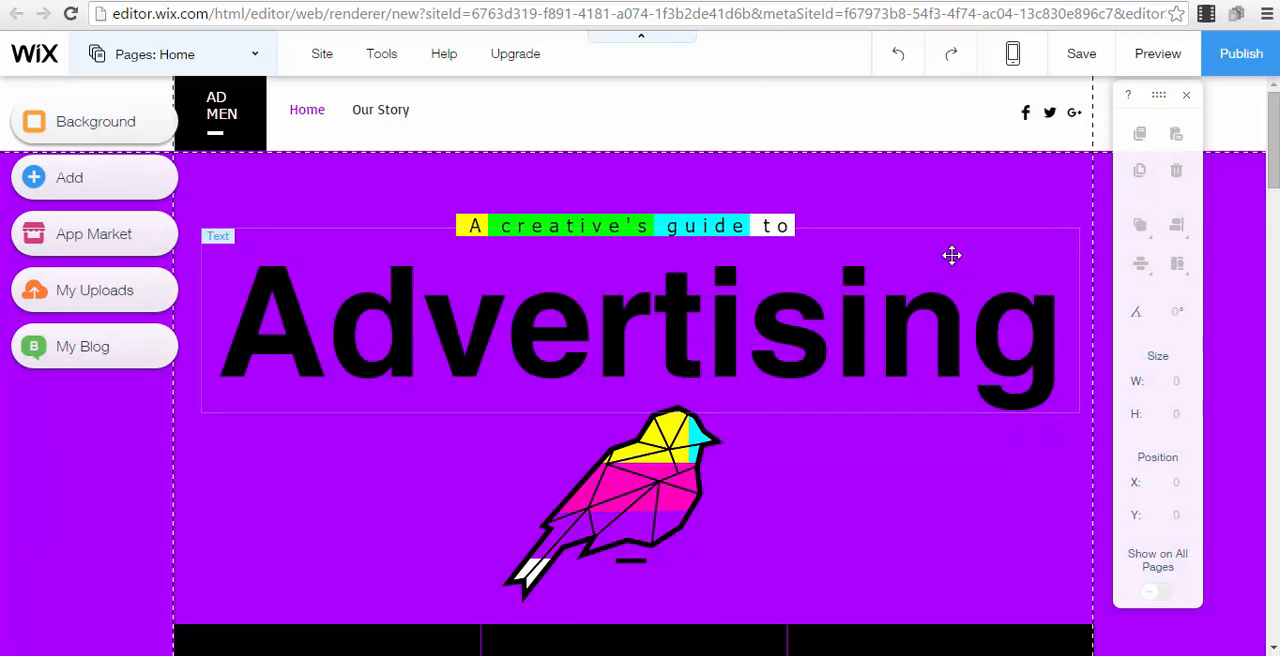
Examine the template's home page, selecting its blog feed, the purple strip and the Advertising title in turn
scroll(680, 177, "down", 1)
scroll(680, 177, "down", 9)
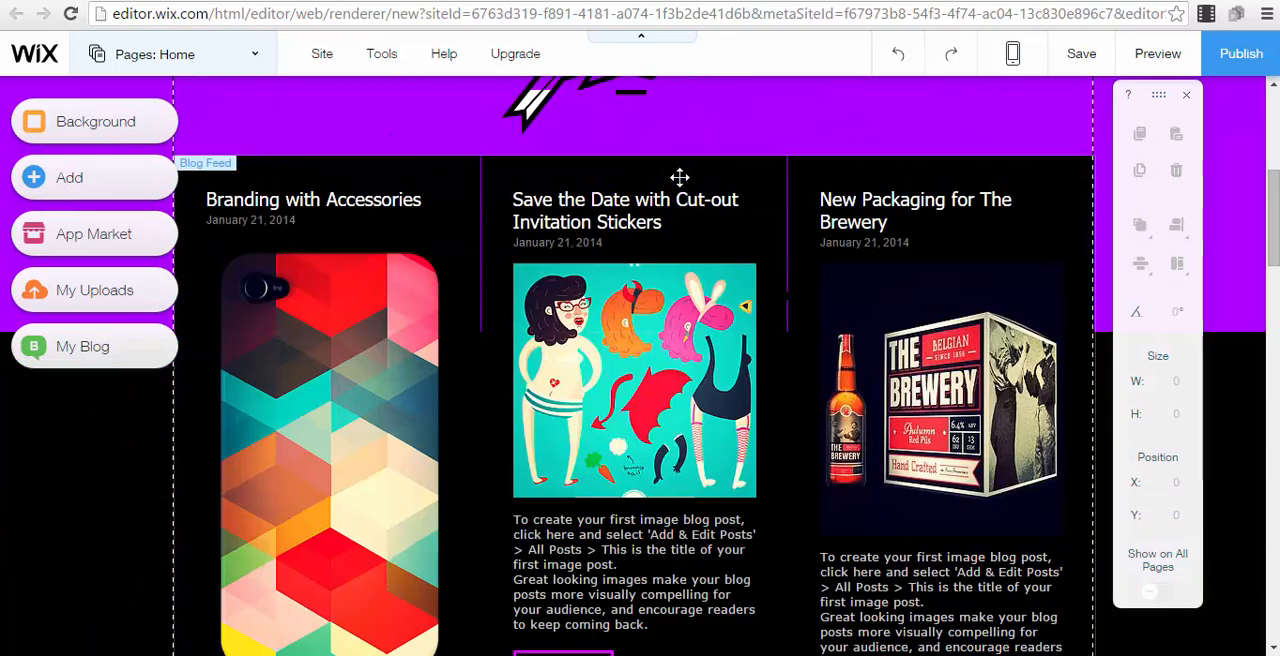
scroll(680, 177, "up", 6)
left_click(386, 345)
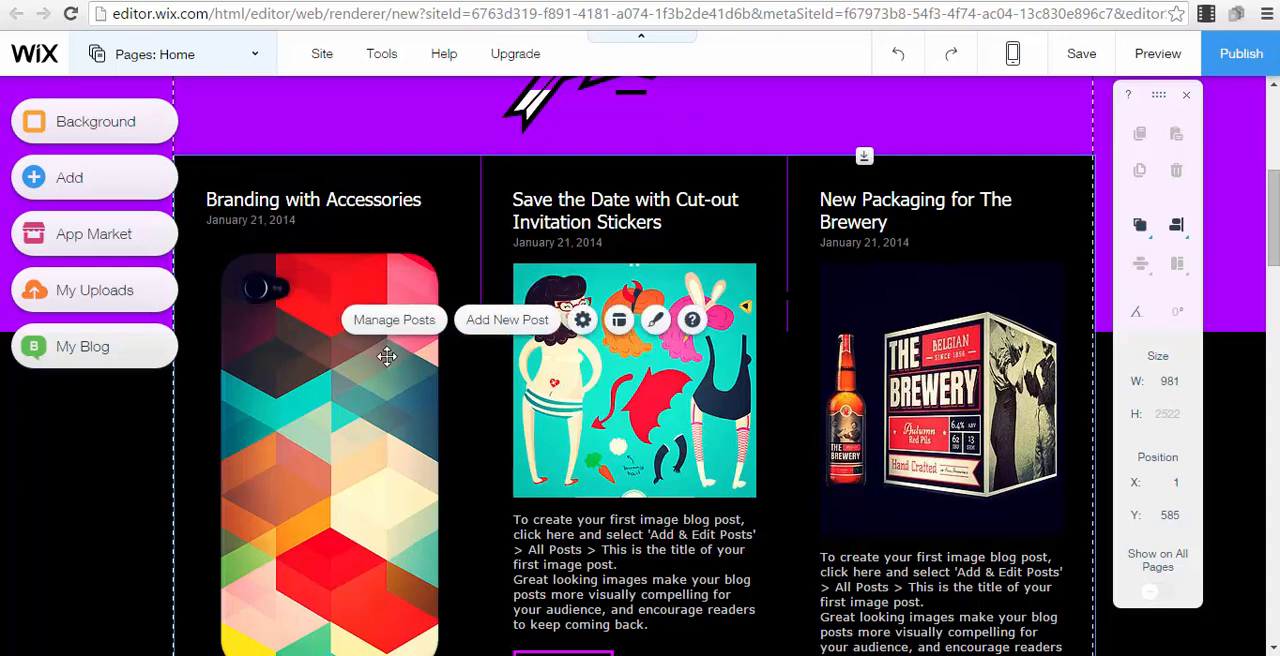
scroll(440, 231, "up", 5)
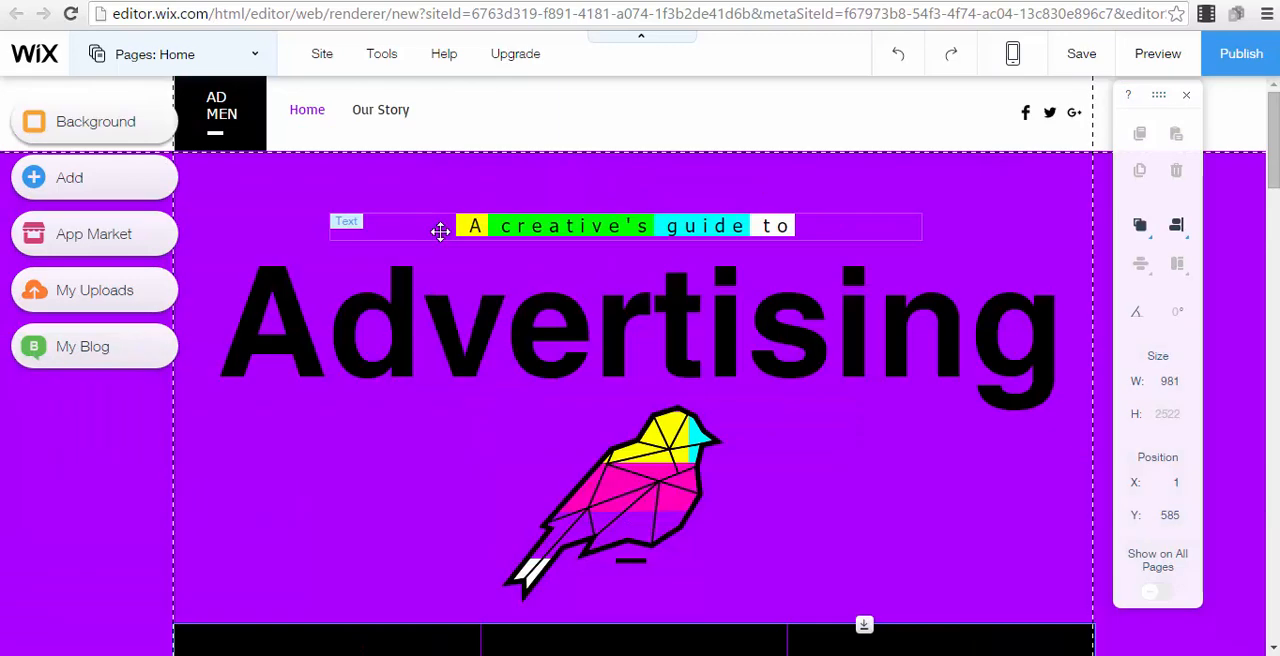
scroll(654, 327, "down", 4)
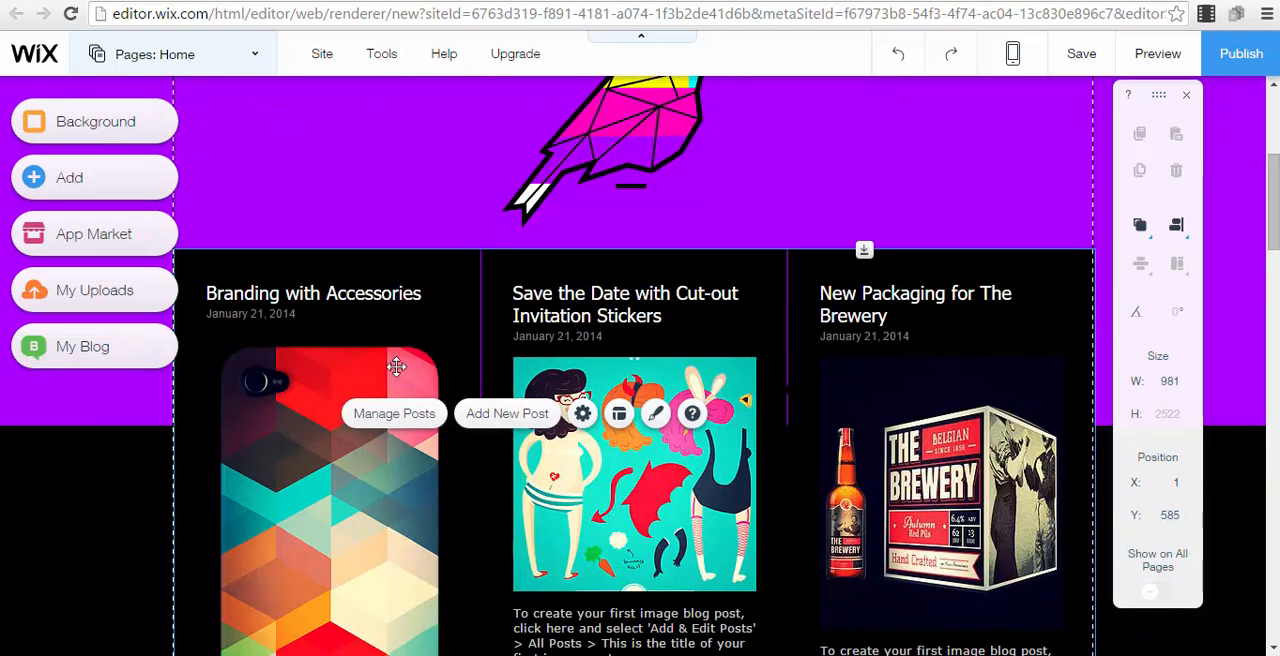
left_click(743, 188)
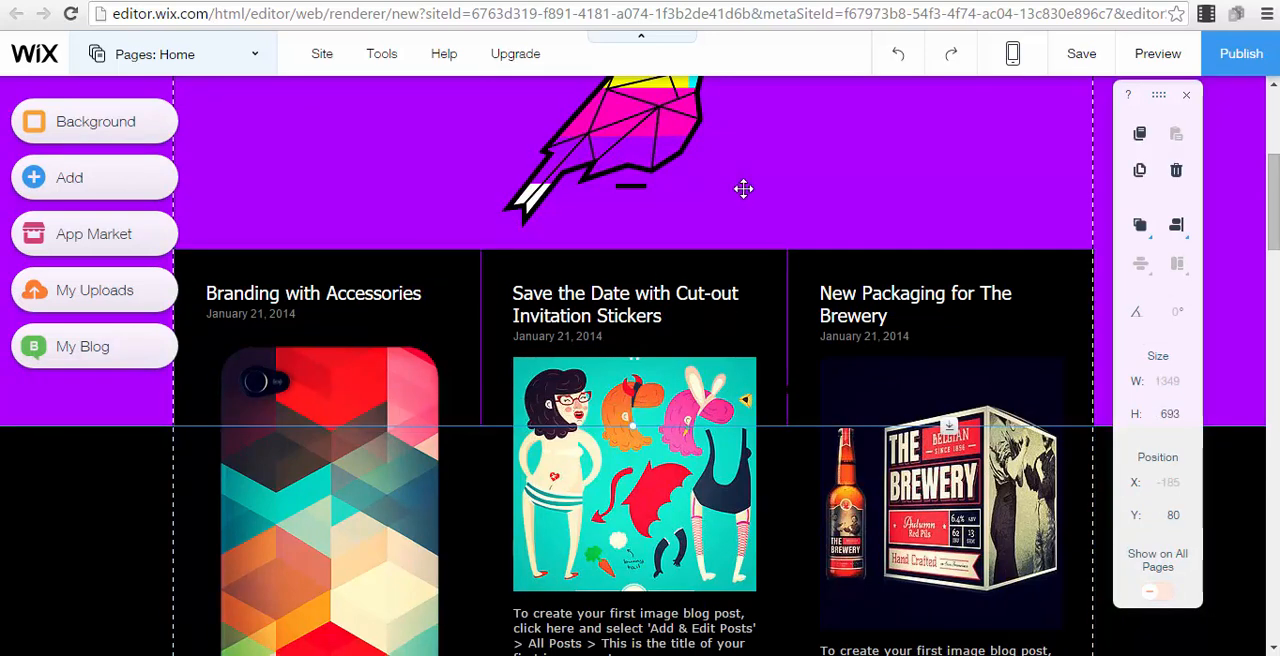
scroll(743, 188, "up", 4)
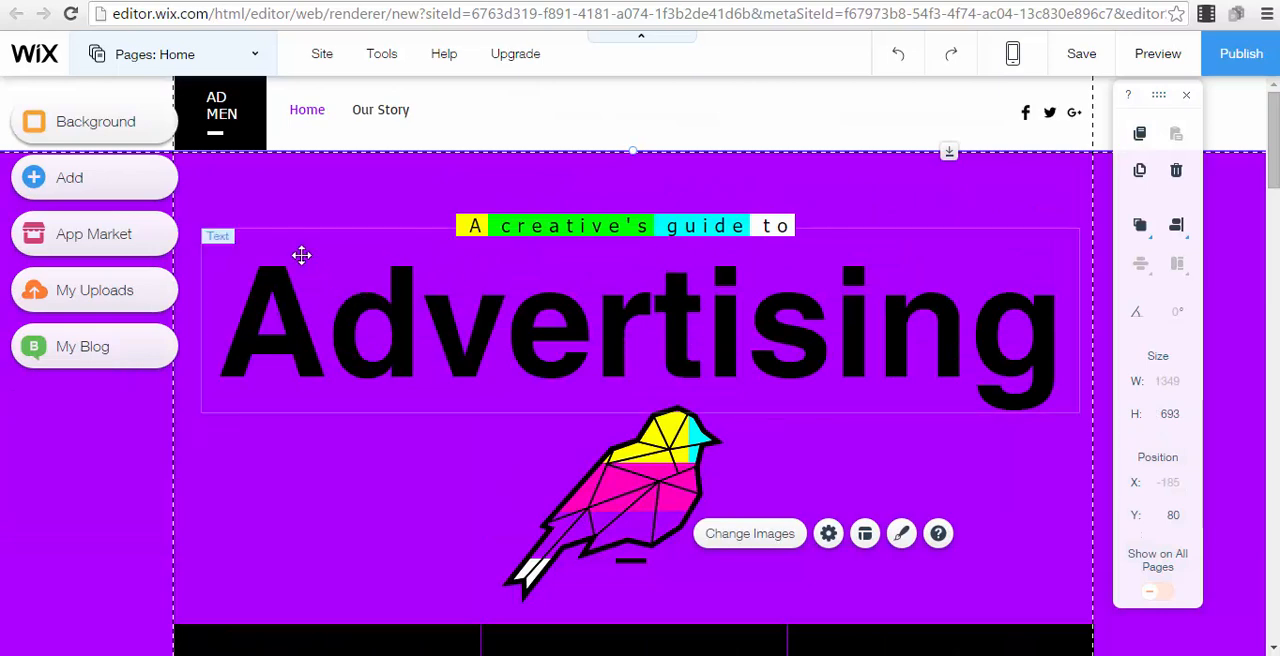
left_click(295, 333)
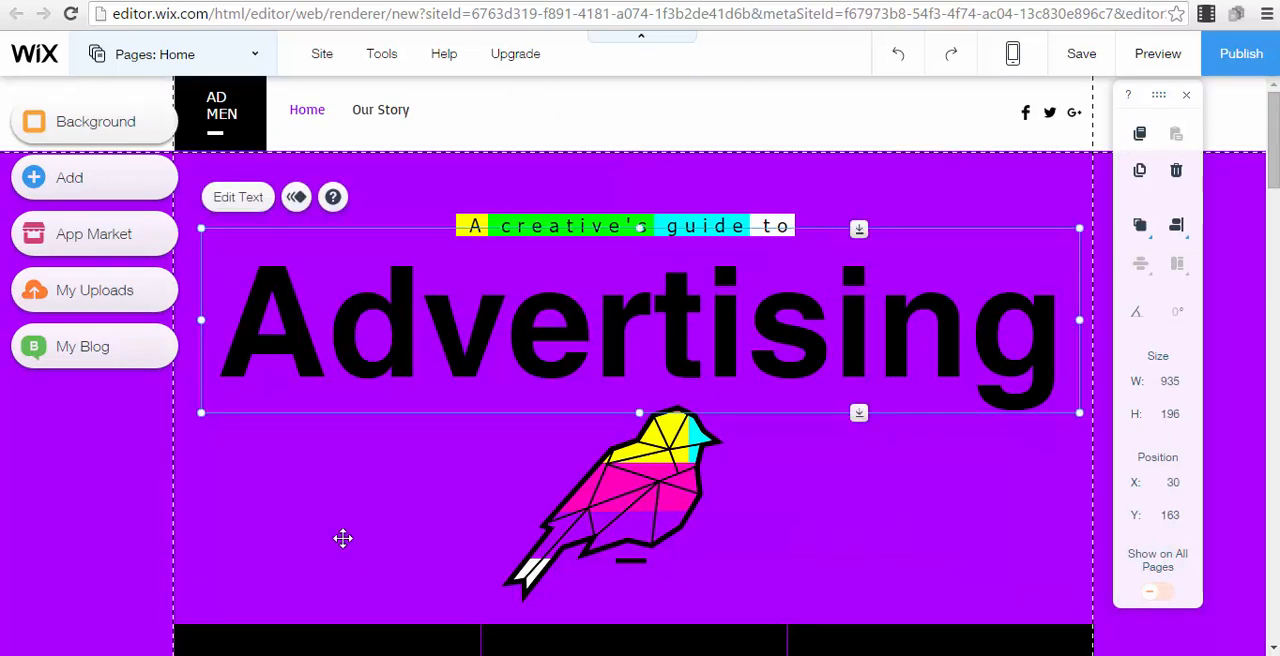
View the post manager of the home page's blog feed and close it
left_click(343, 538)
scroll(343, 575, "down", 6)
left_click(379, 432)
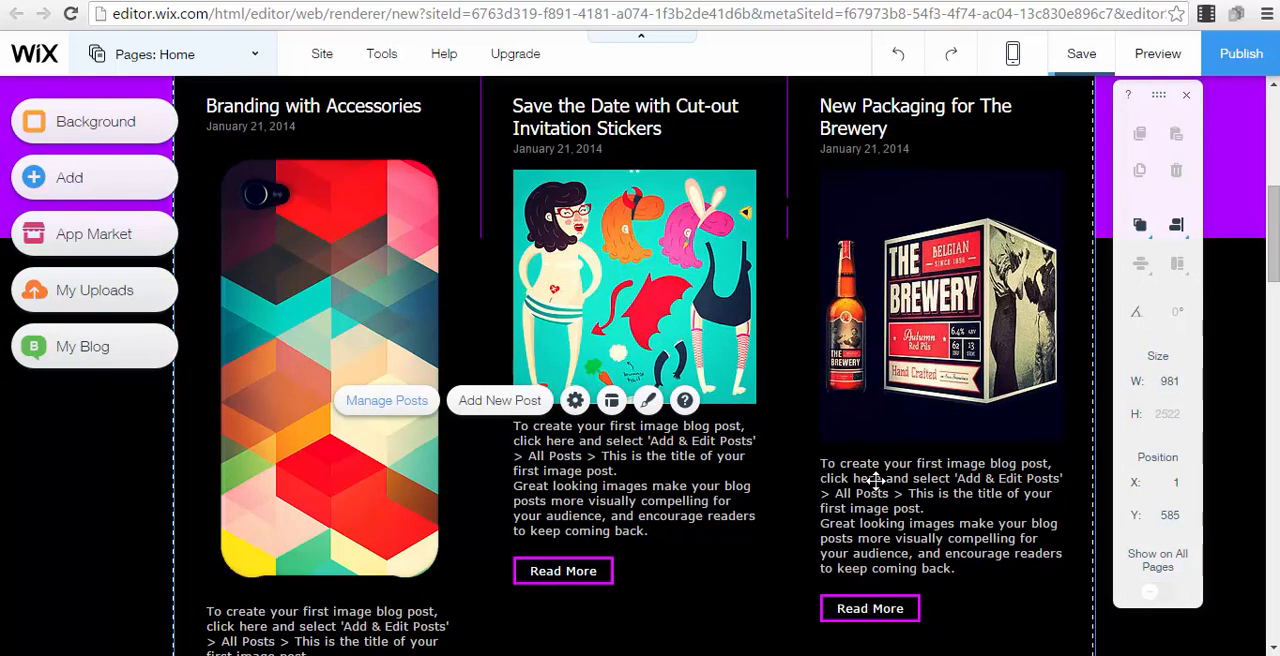
left_click(386, 400)
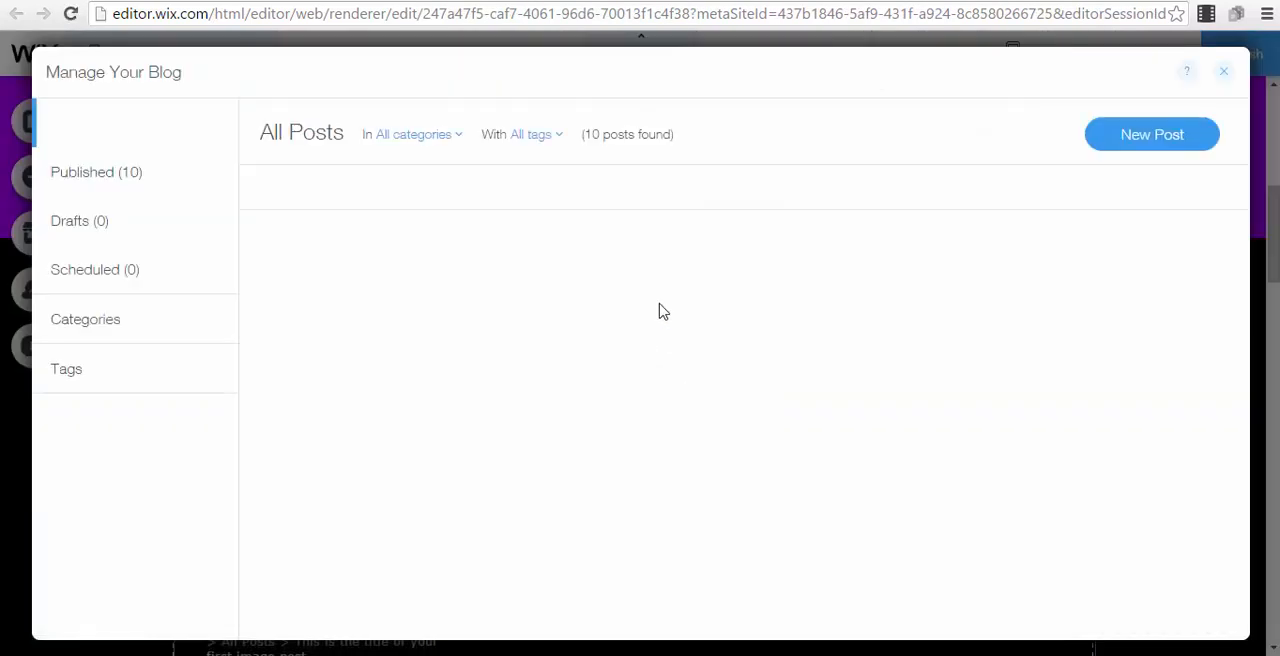
left_click(1223, 71)
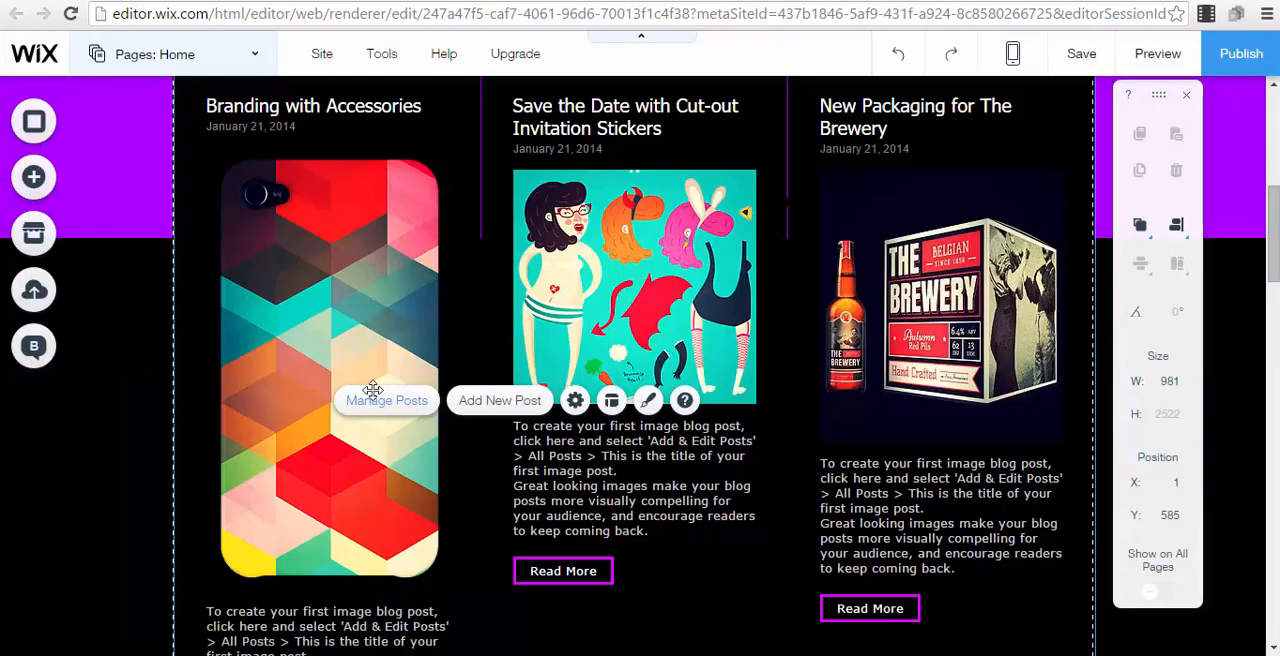
Leave the editor for the site's dashboard, discarding any unsaved changes
scroll(306, 230, "up", 6)
mouse_move(317, 60)
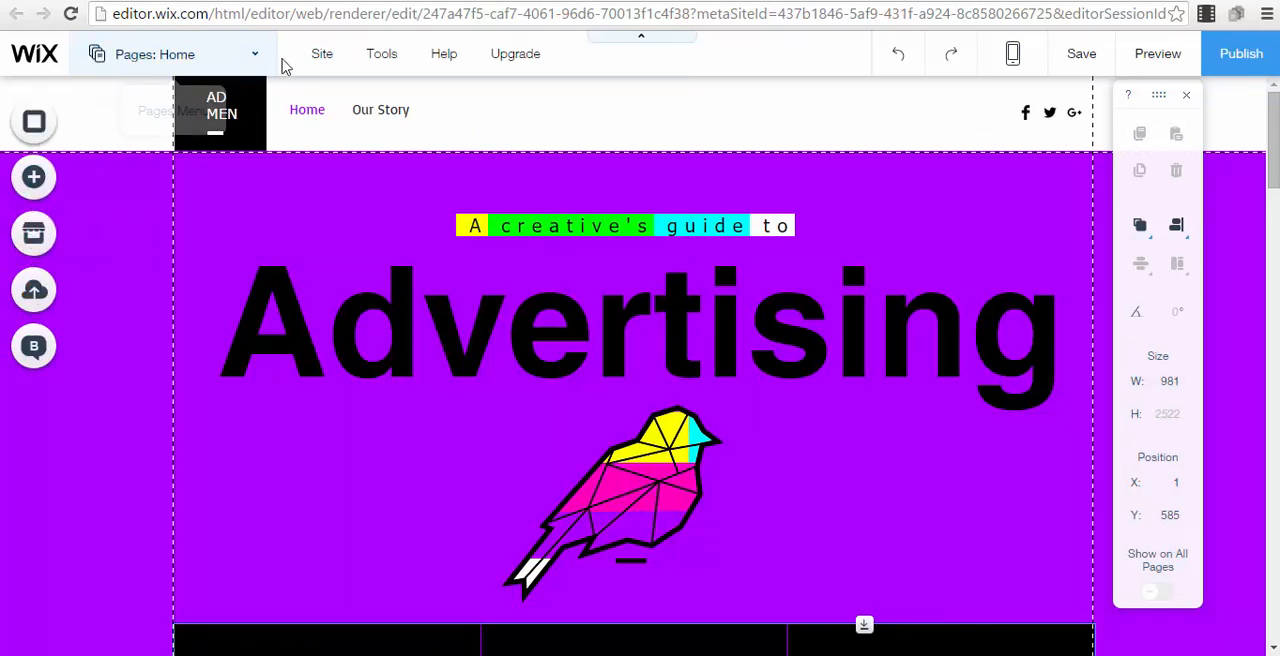
mouse_move(420, 58)
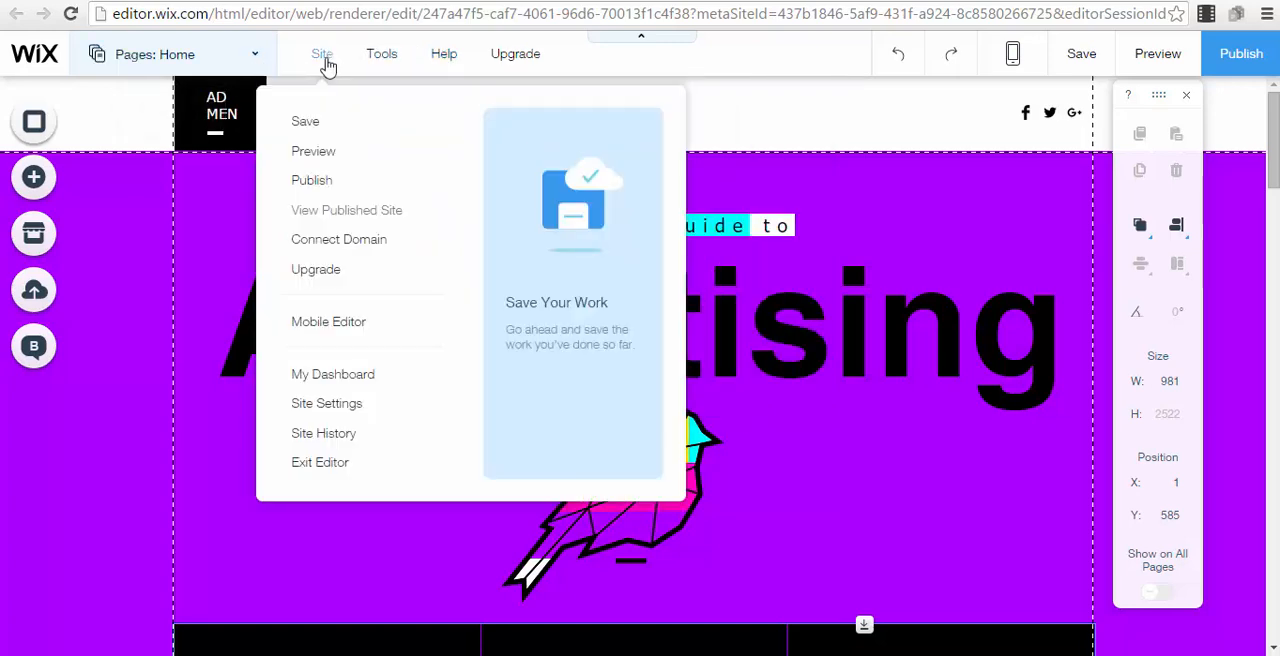
left_click(322, 382)
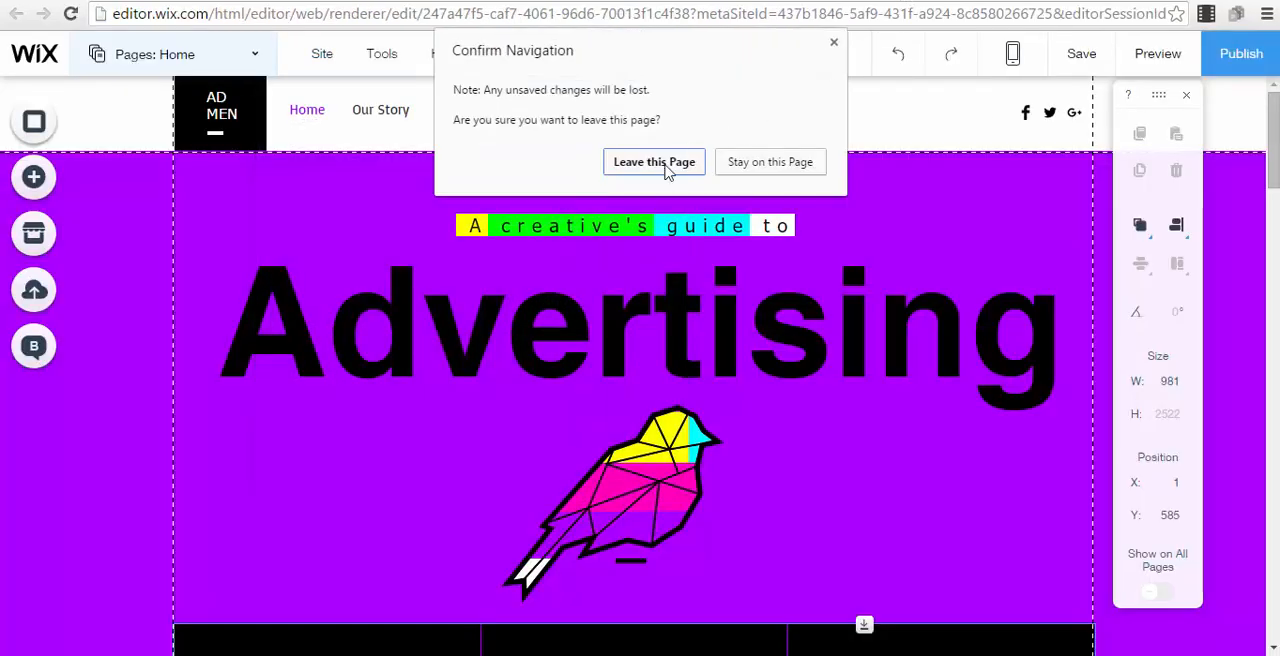
left_click(666, 166)
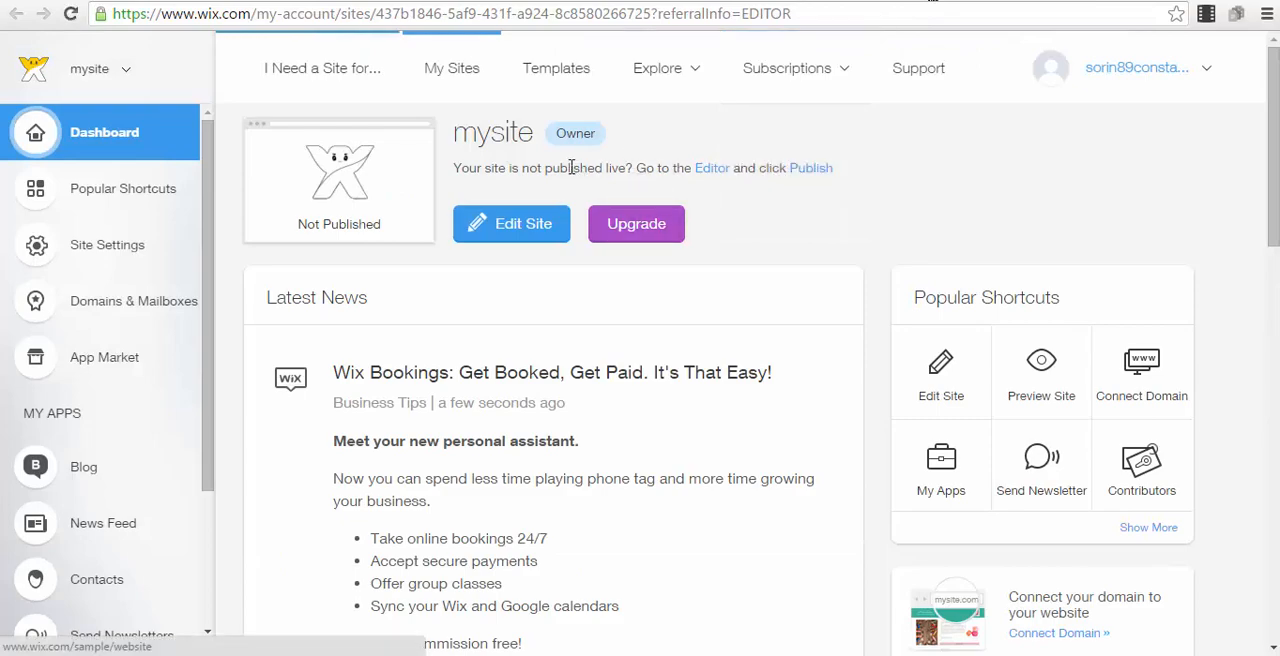
Start another new website under the Other category and browse the full template gallery
left_click(370, 74)
scroll(1010, 390, "down", 5)
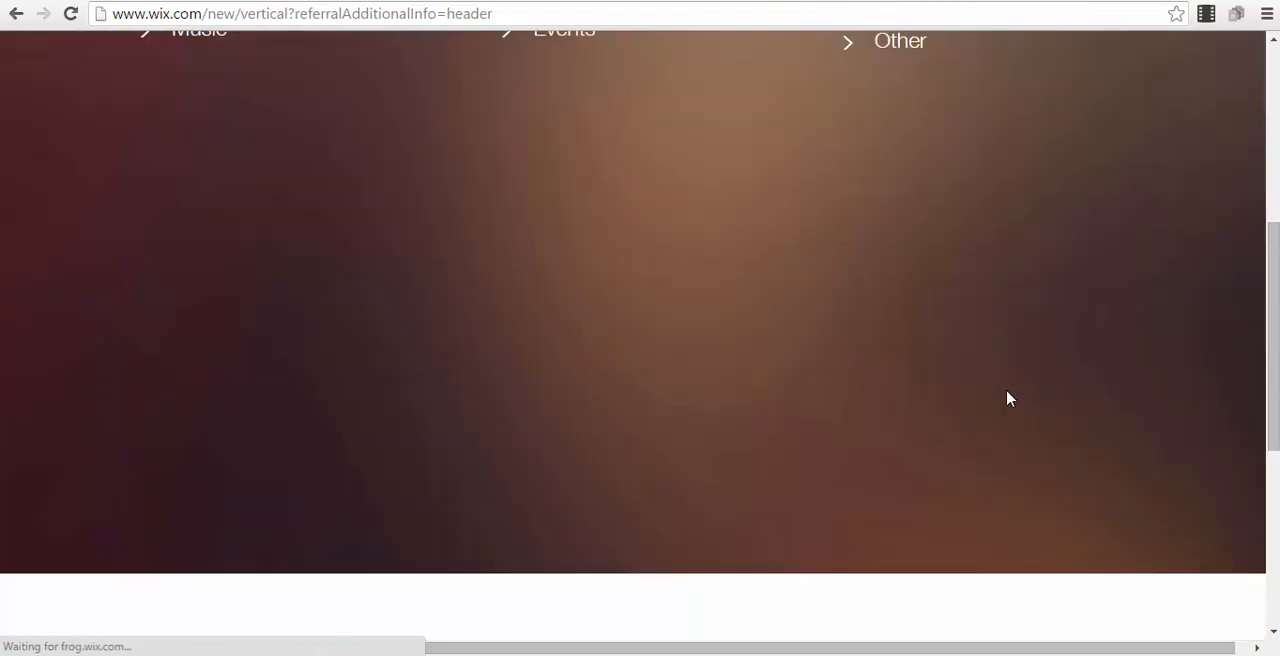
scroll(880, 203, "up", 4)
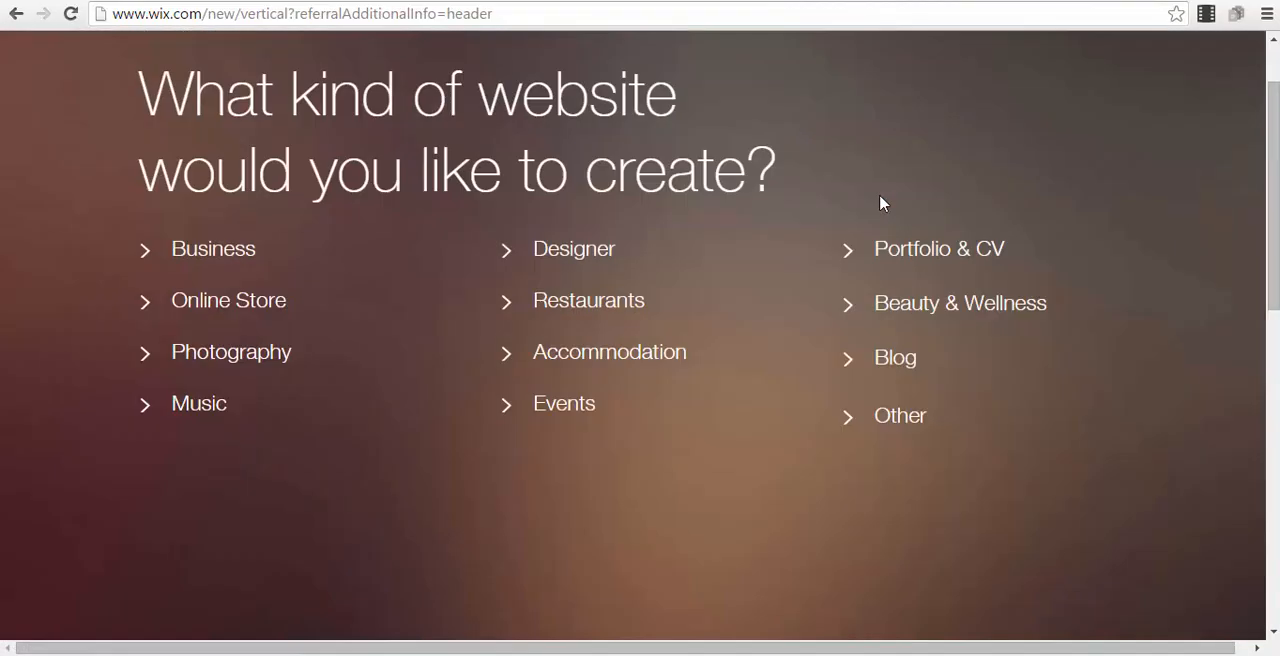
left_click(898, 432)
scroll(960, 320, "down", 4)
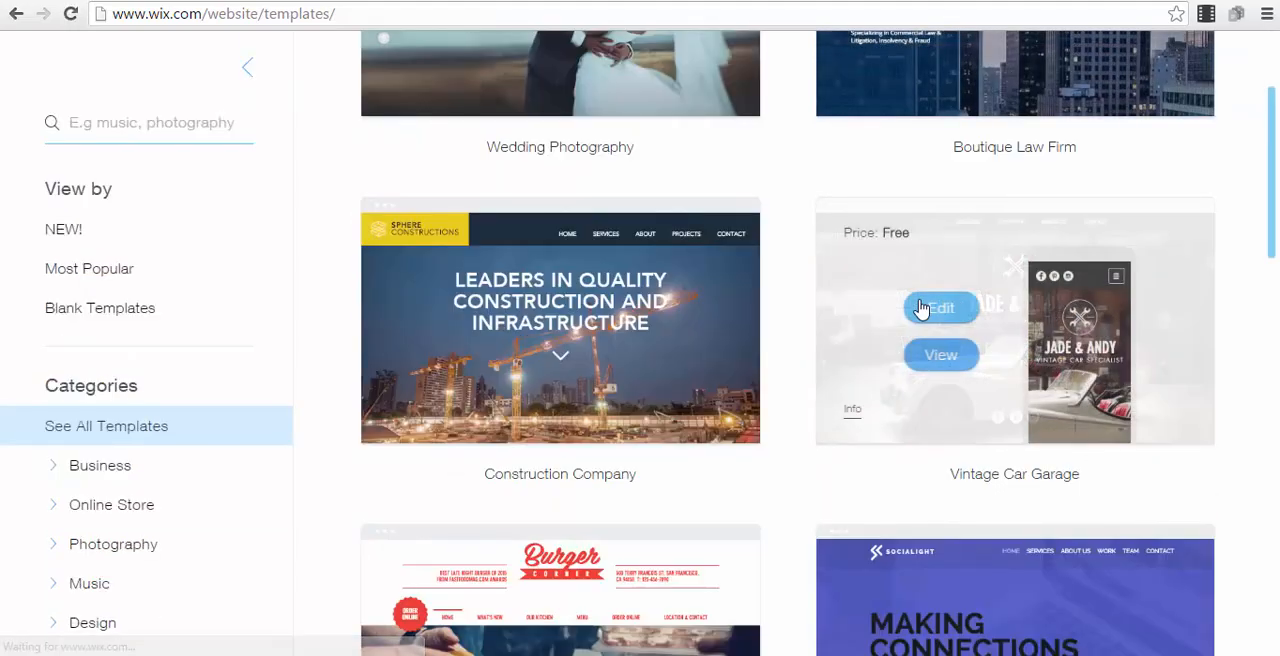
scroll(791, 222, "down", 4)
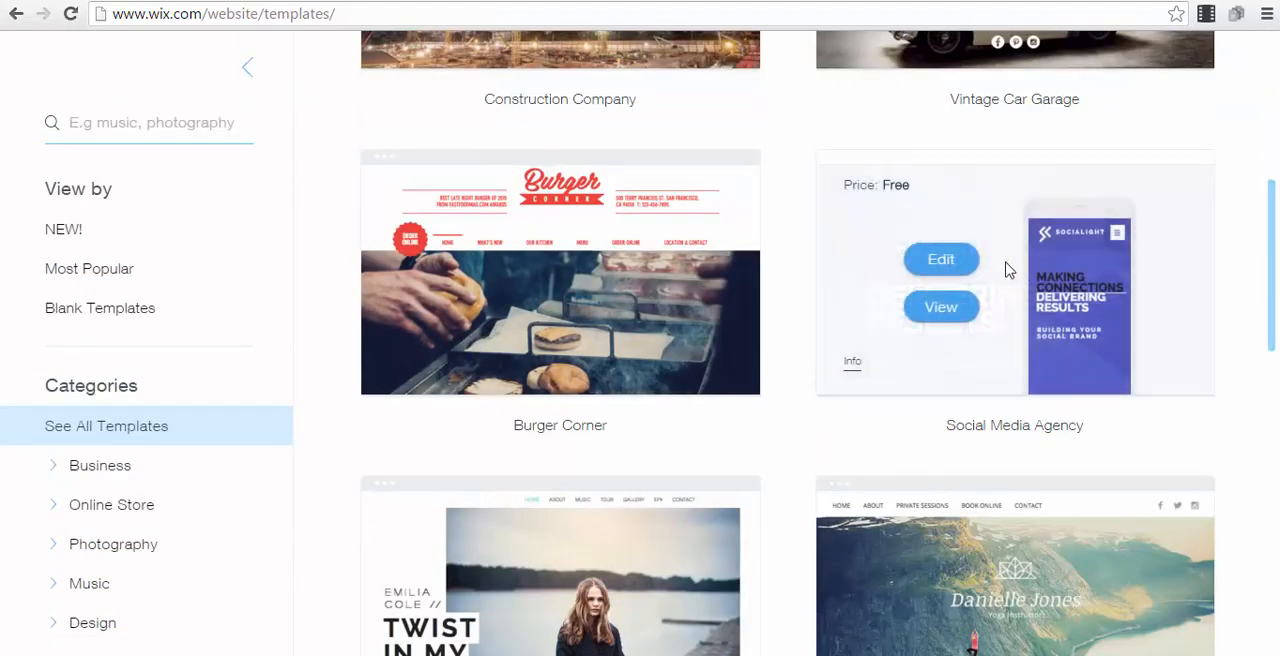
scroll(954, 271, "down", 5)
scroll(727, 257, "down", 2)
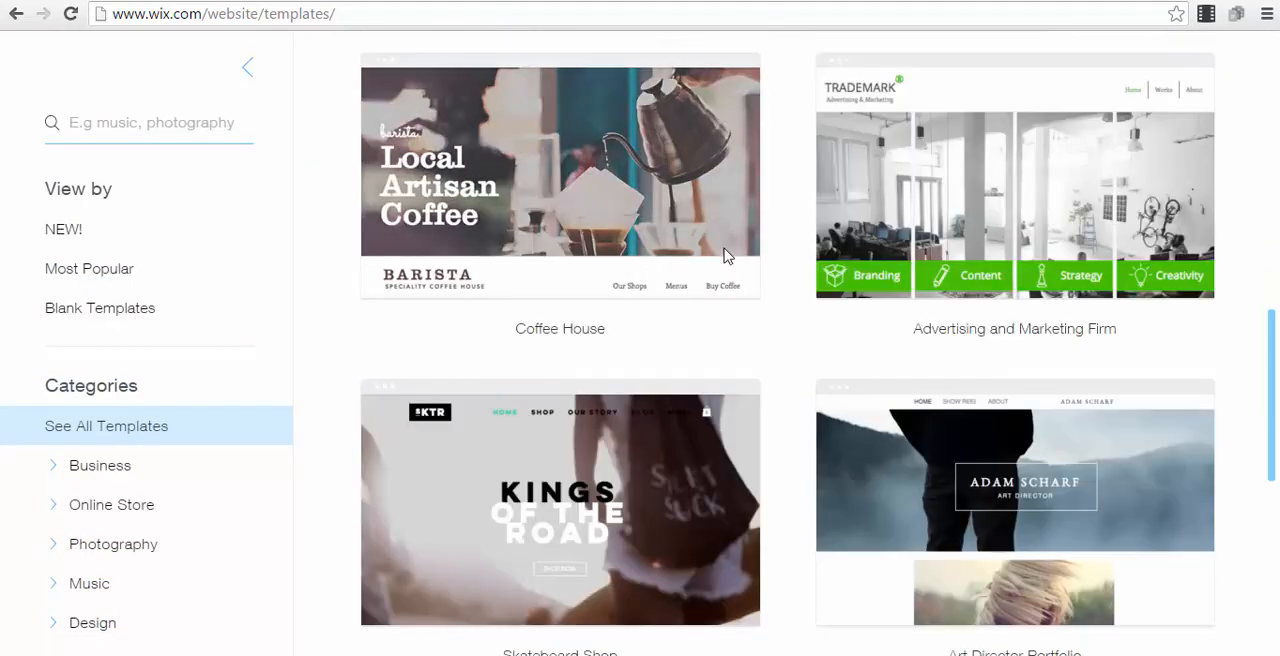
Browse to the second page of all templates and open the Ice Cream Parlor template for editing
scroll(735, 275, "down", 4)
scroll(740, 280, "up", 14)
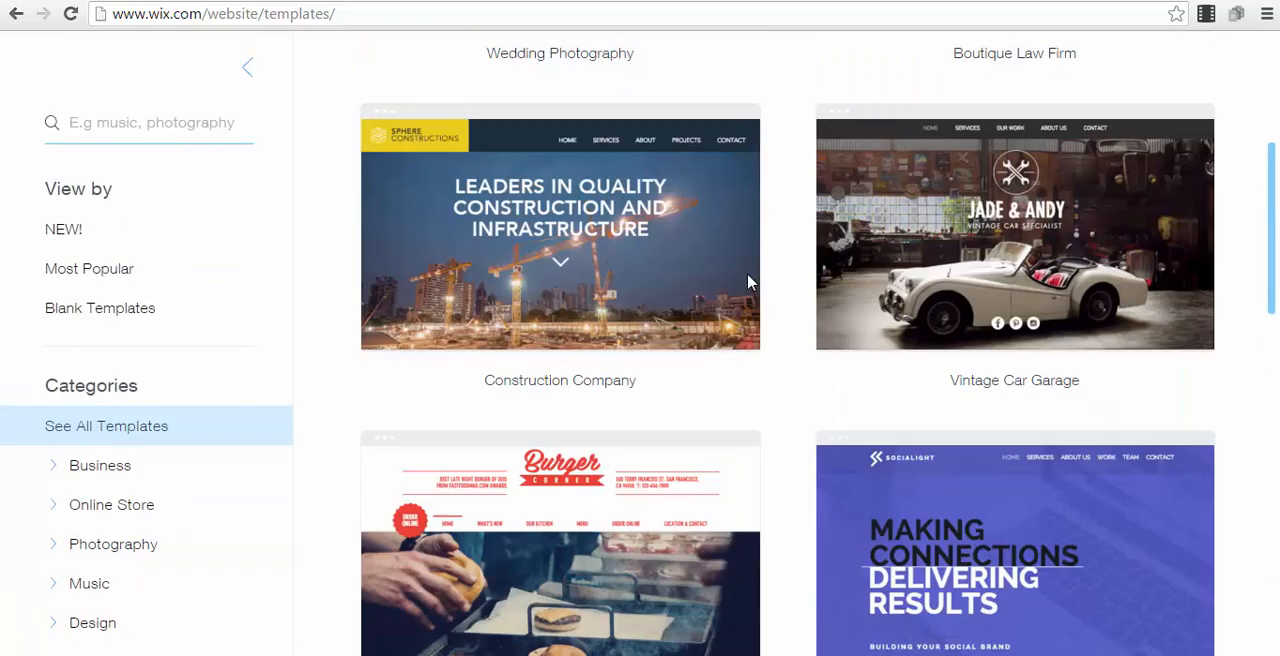
mouse_move(716, 303)
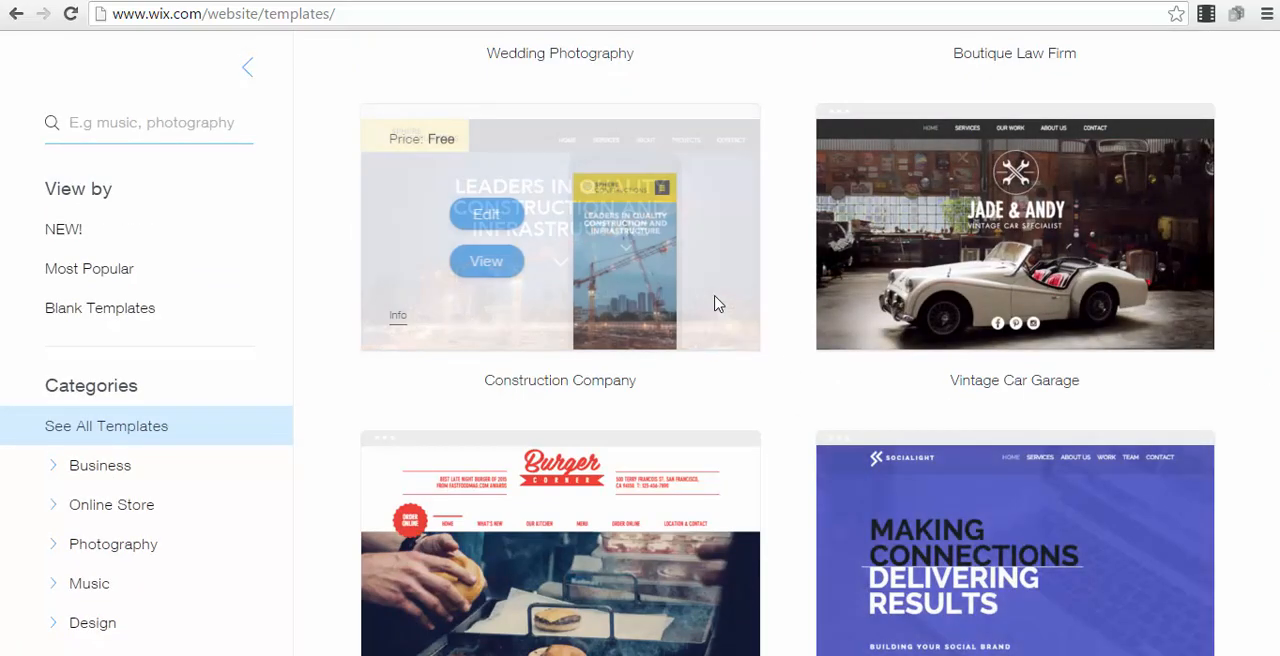
scroll(716, 303, "down", 16)
scroll(671, 181, "up", 4)
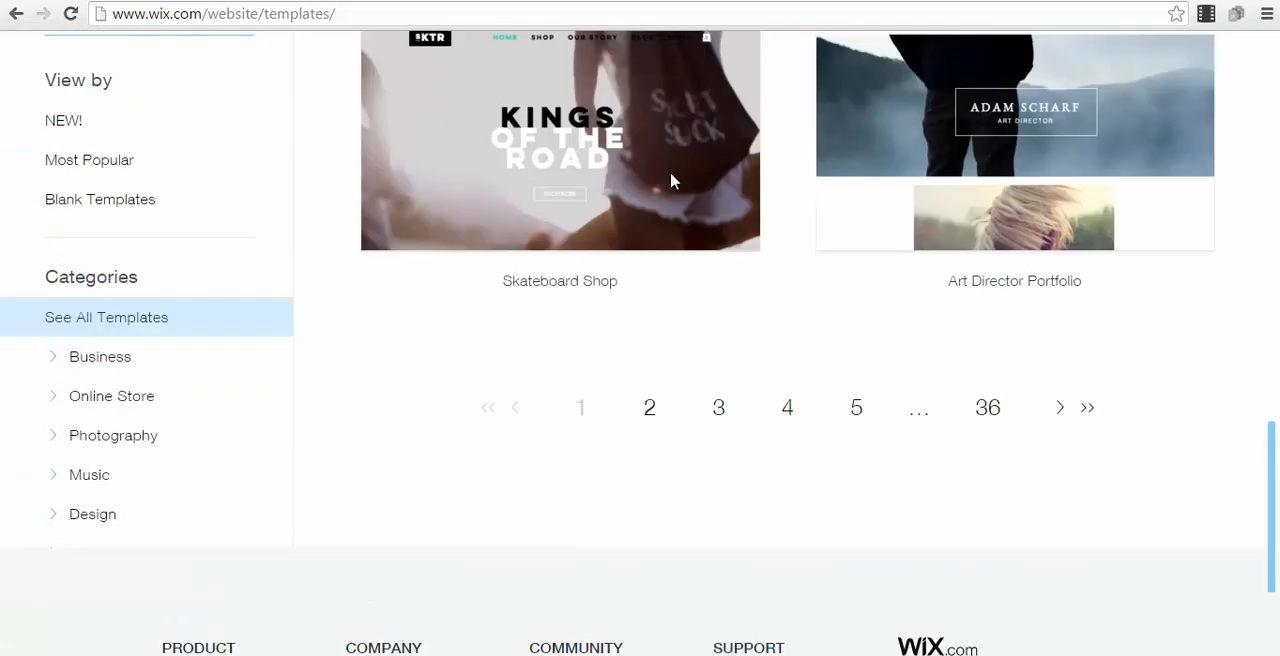
left_click(648, 414)
mouse_move(668, 374)
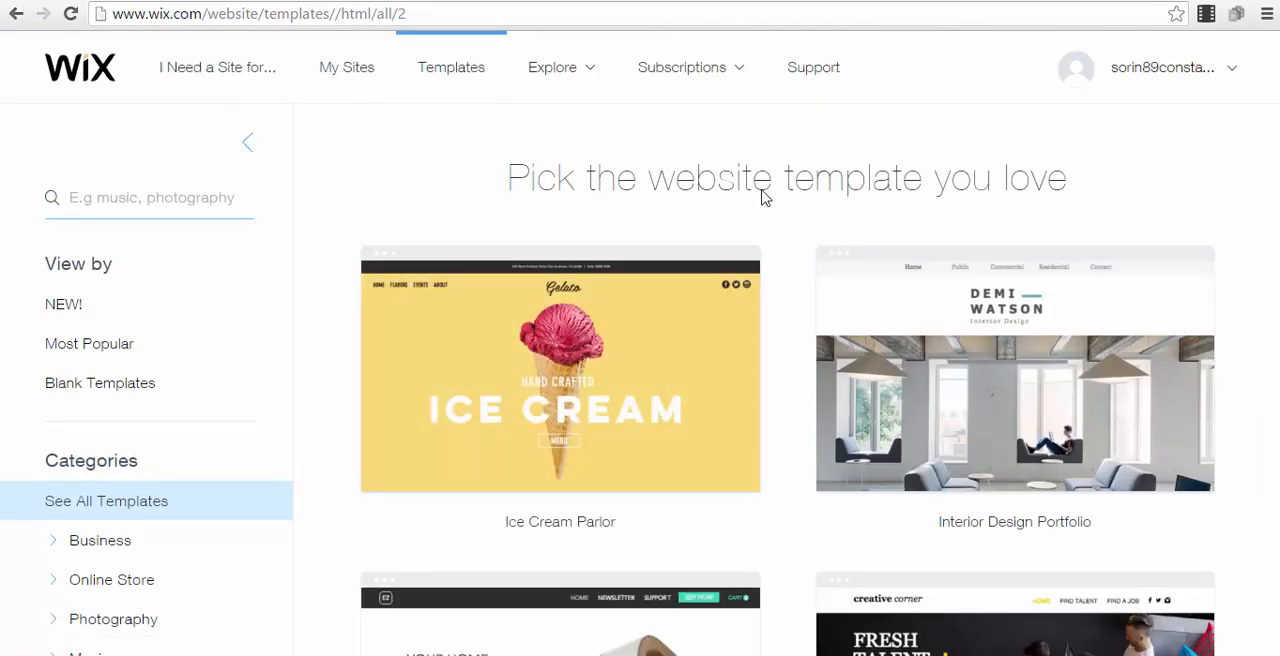
mouse_move(640, 388)
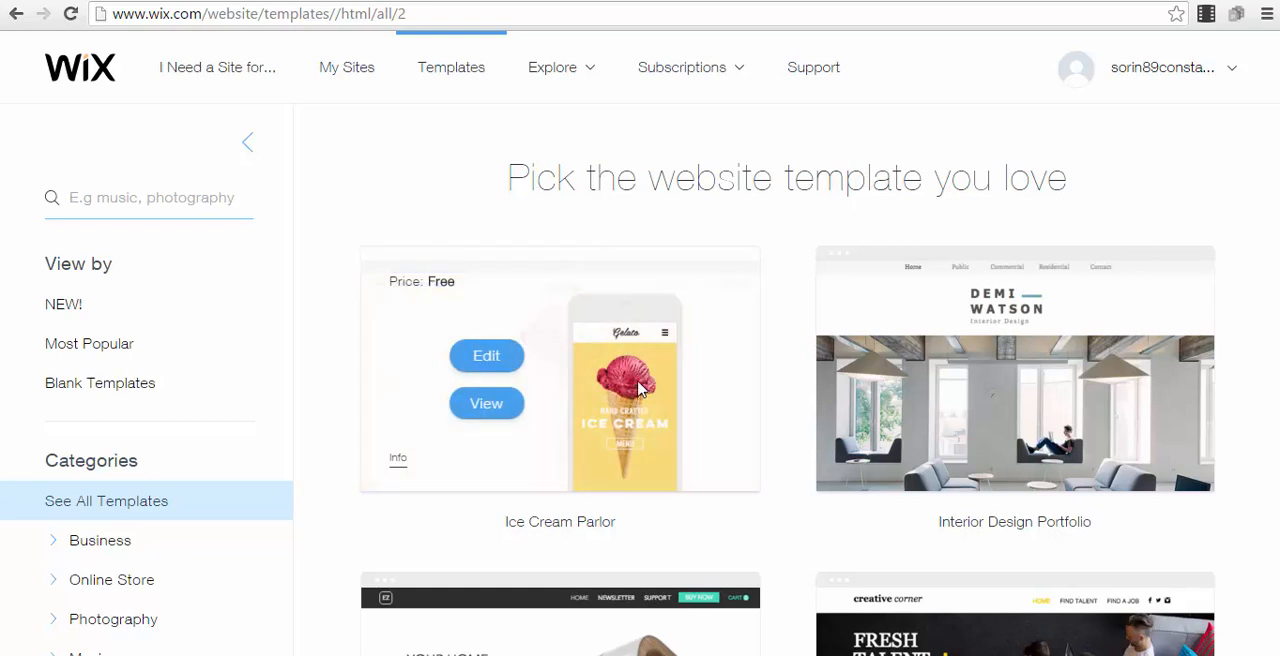
left_click(486, 360)
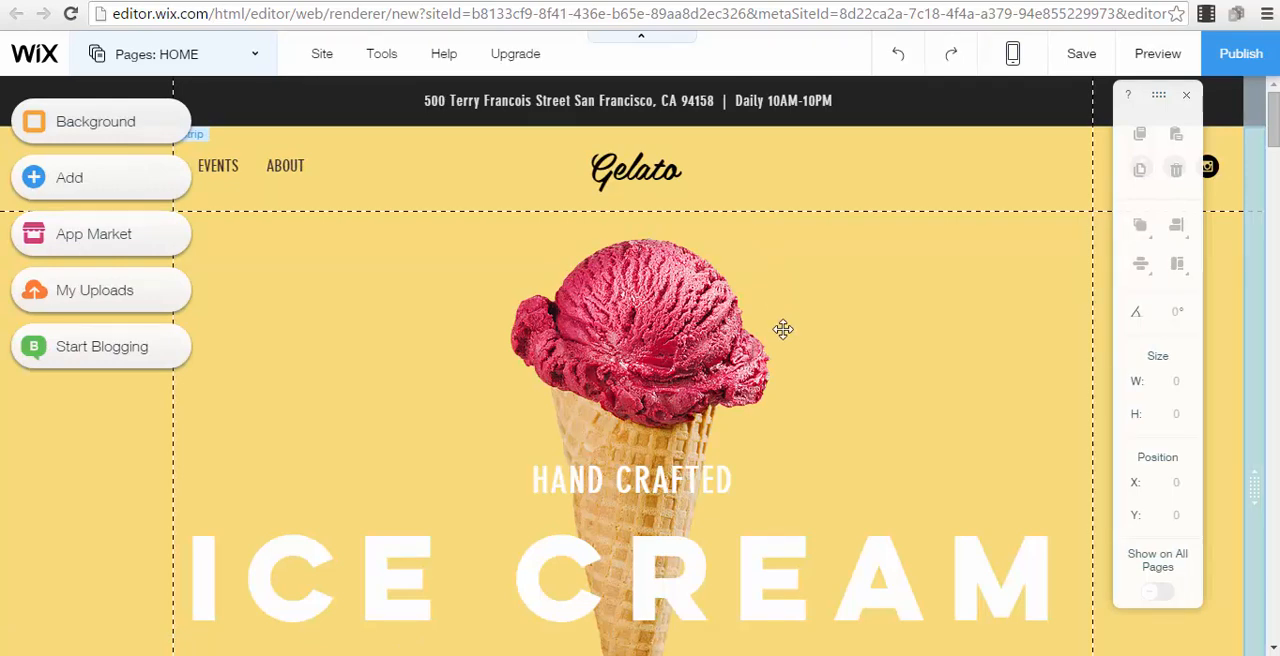
Delete the large ice cream photo and the grouped OUR FLAVORS text beside it from the home page
scroll(777, 328, "down", 5)
scroll(774, 357, "up", 2)
scroll(774, 363, "down", 2)
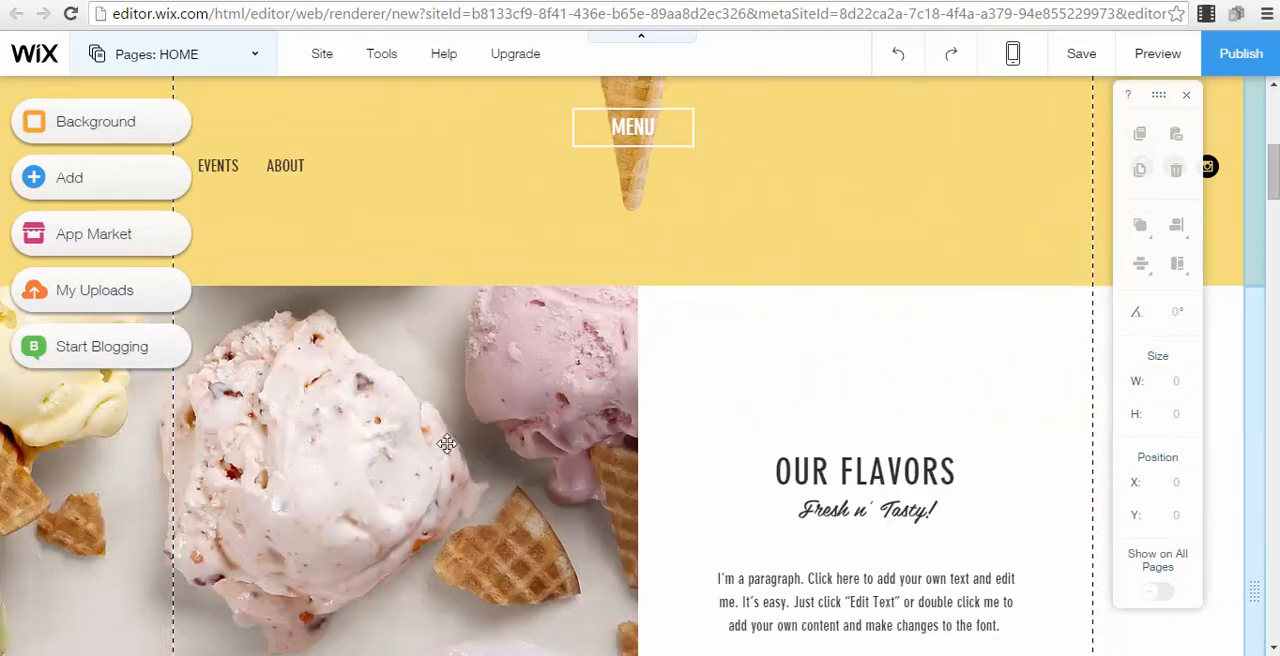
left_click(306, 380)
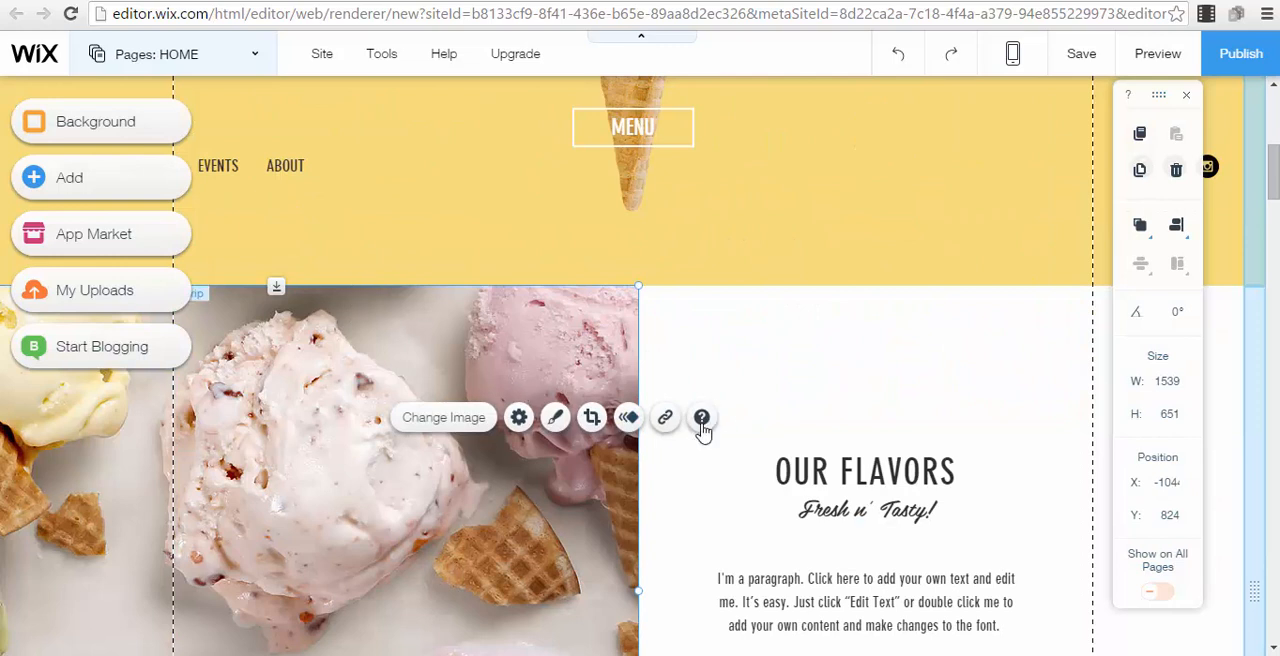
key("Delete")
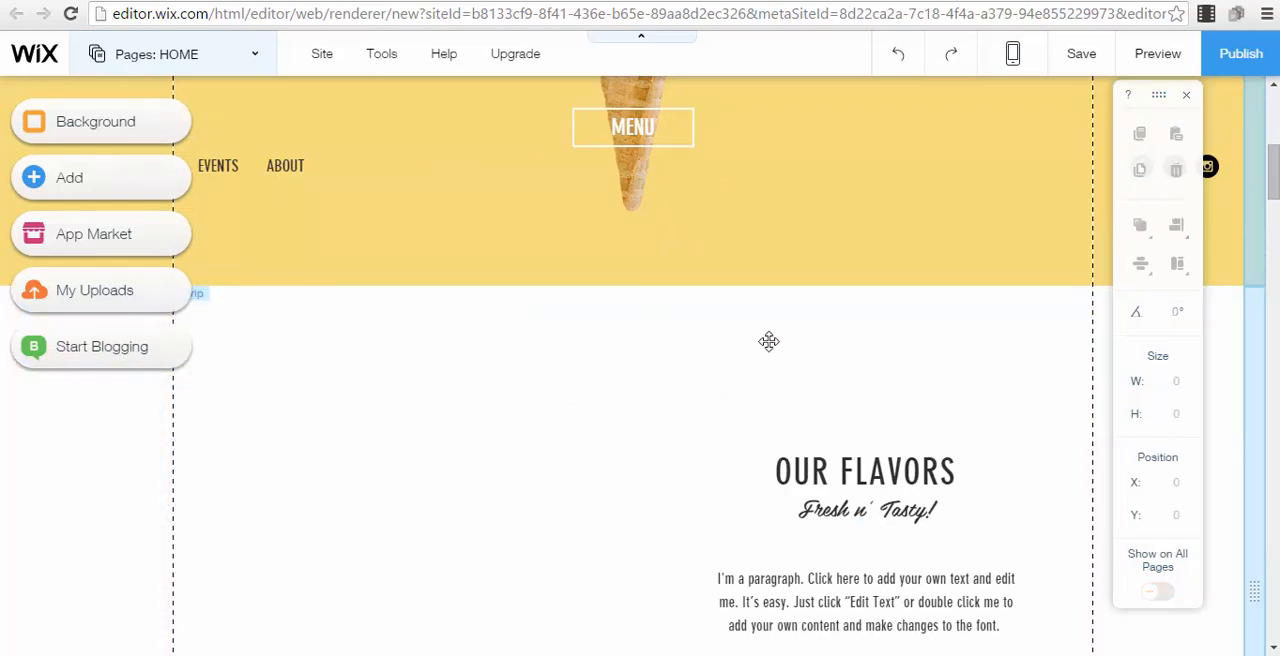
left_click(896, 497)
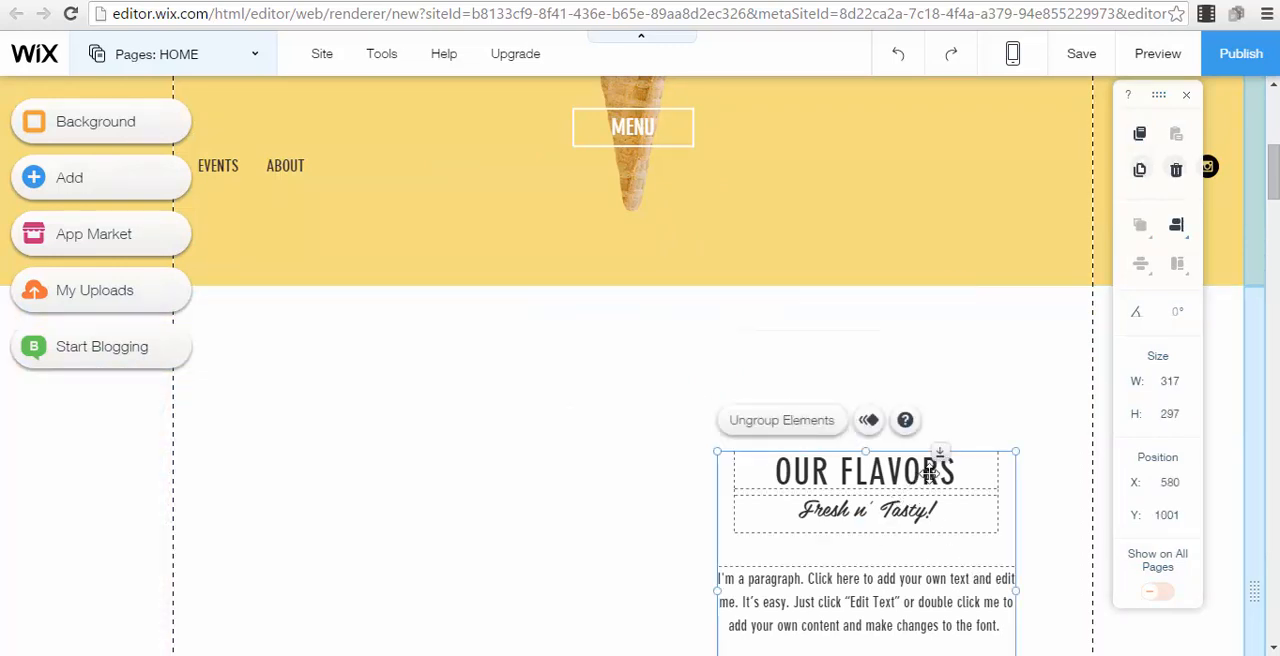
key("Delete")
Remove the mint-green DAIRY FREE section with its title, ENJOY text and strip, and delete the header navigation menu
scroll(918, 463, "down", 8)
left_click(619, 225)
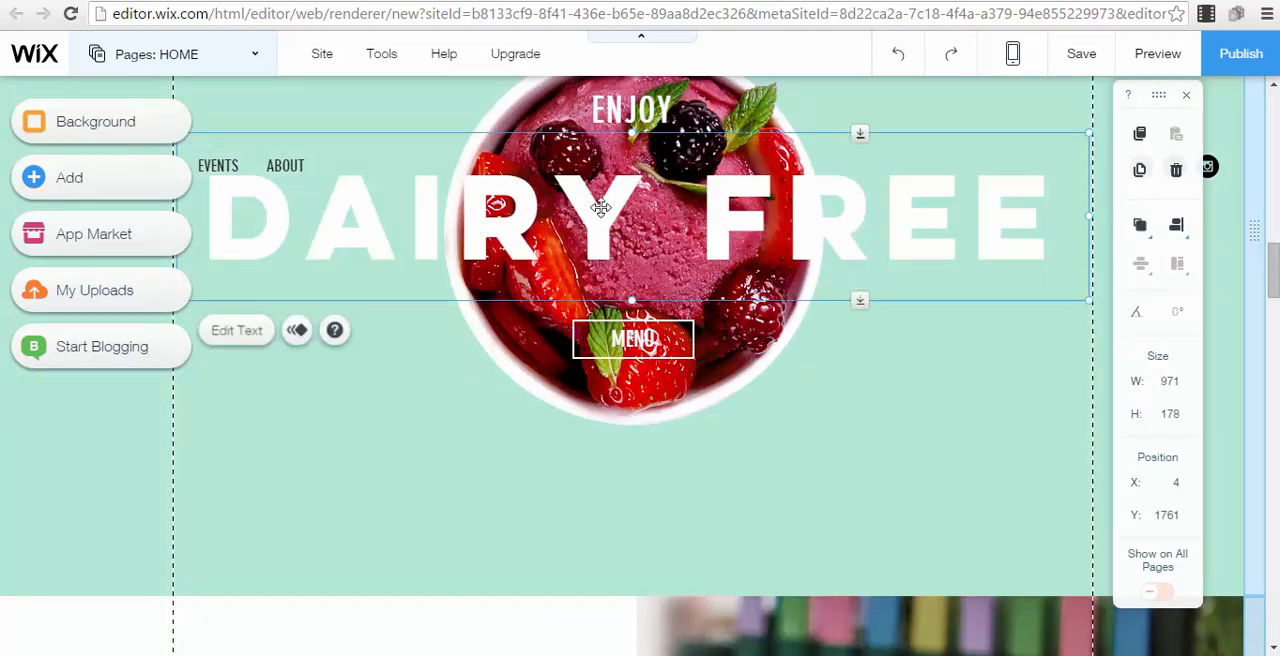
key("Delete")
left_click(643, 141)
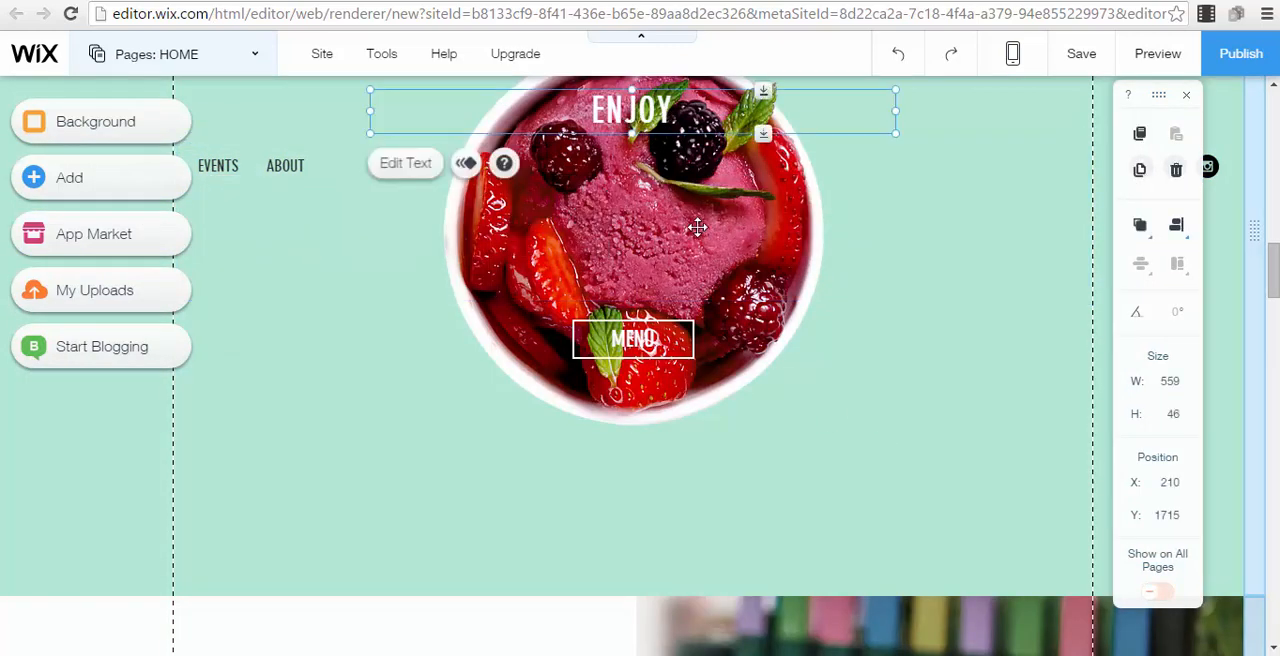
key("Delete")
key("Delete")
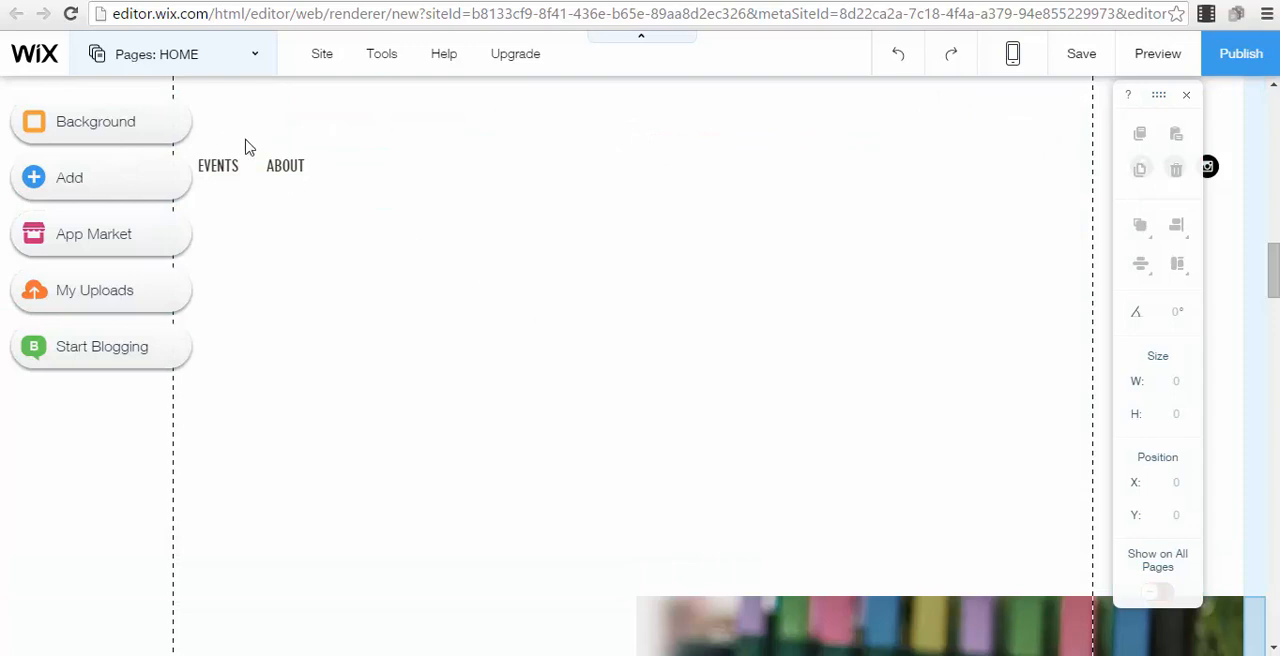
left_click(358, 177)
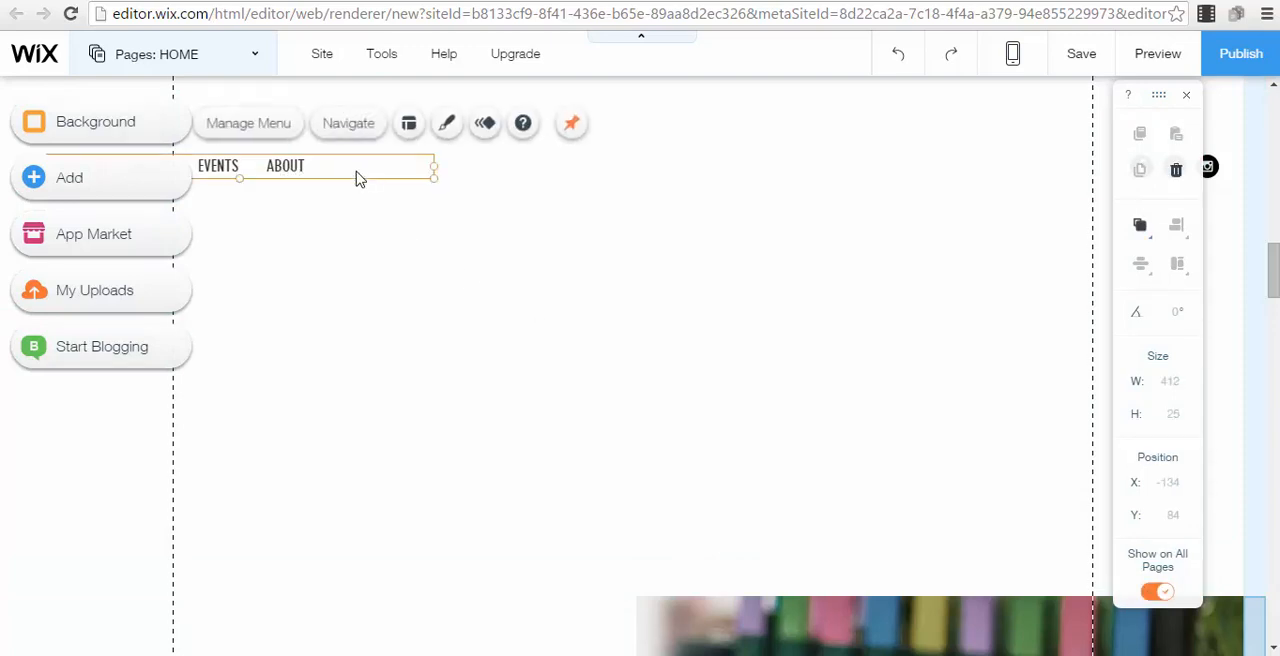
key("Delete")
Delete the OUR PLACE section with the colourful chairs photo and the pink CATERING & MORE EVENTS section
scroll(871, 443, "down", 5)
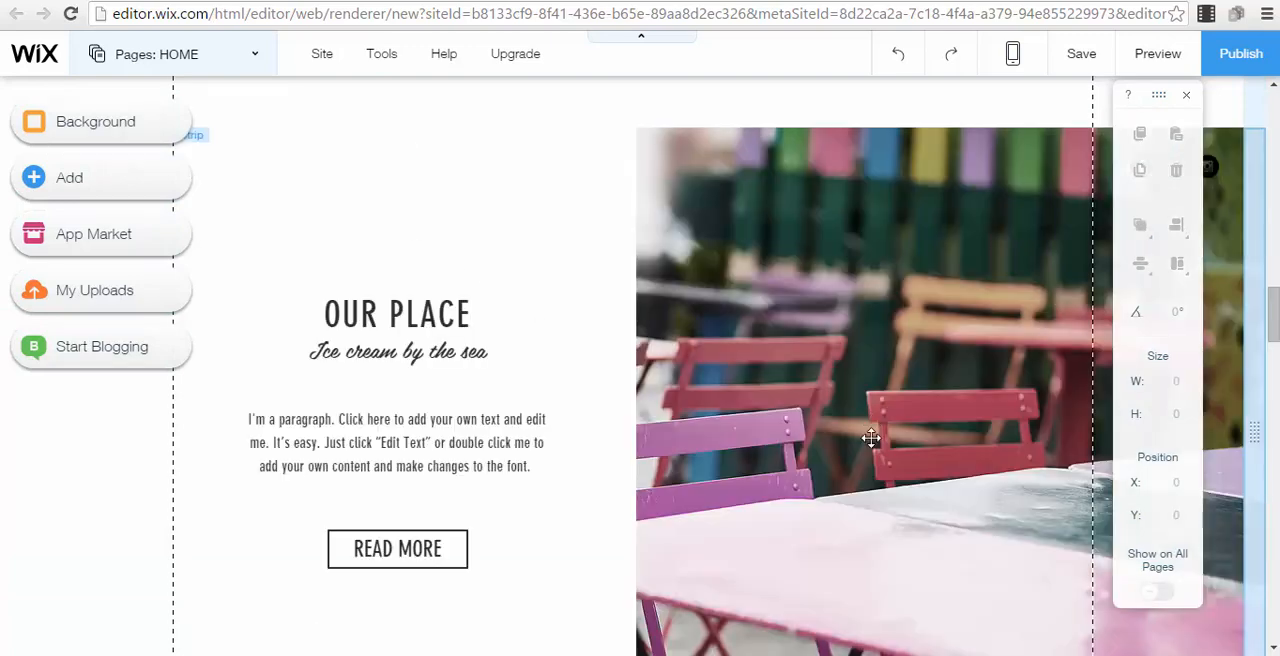
left_click(866, 386)
key("Delete")
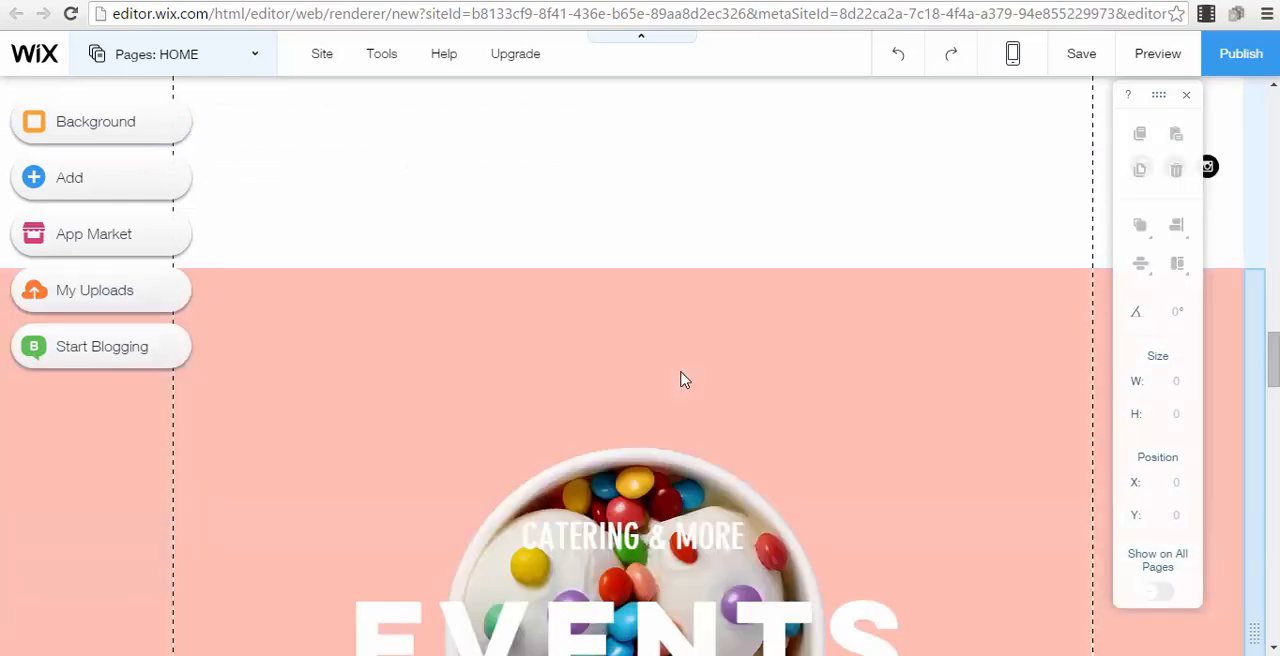
left_click(681, 368)
key("Delete")
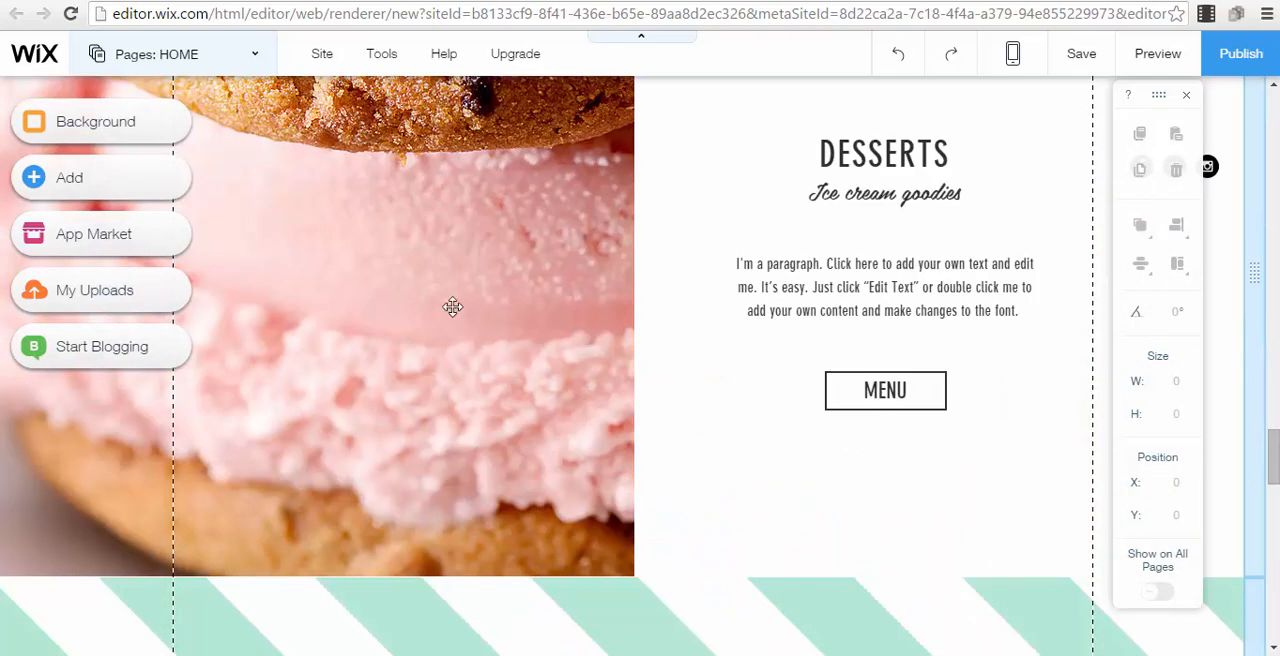
Delete the DESSERTS section's cookie photo, MENU button, paragraph, title and "Ice cream goodies" subtitle
left_click(453, 307)
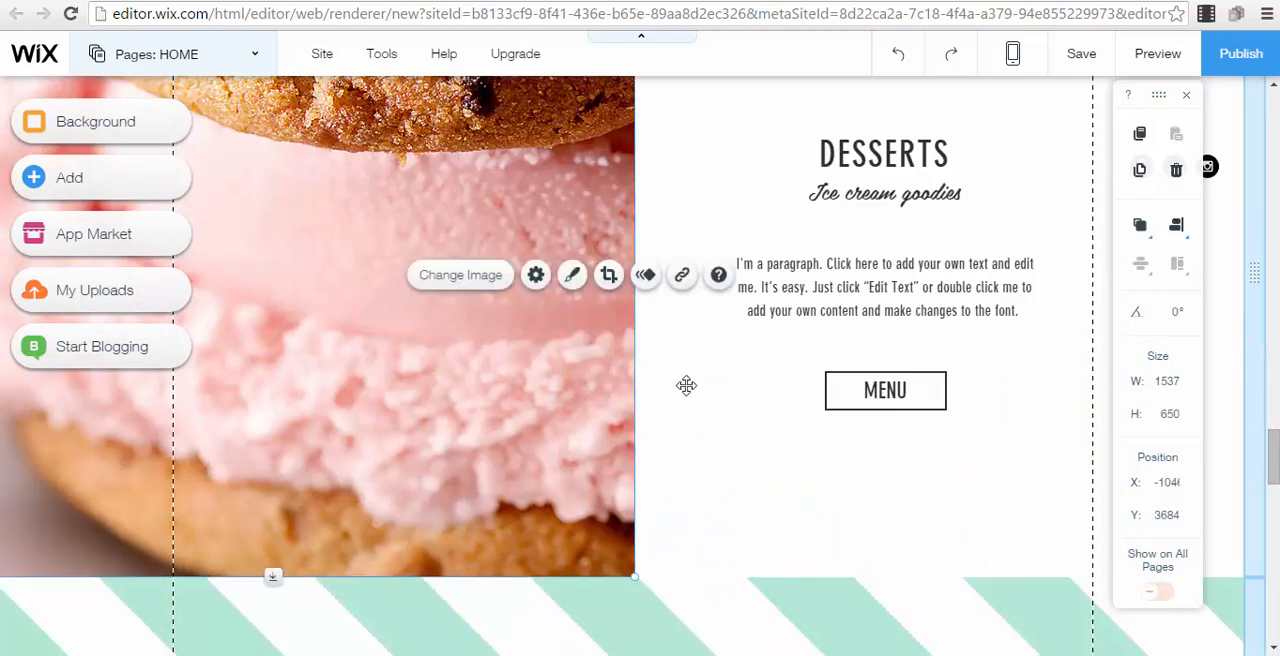
key("Delete")
left_click(922, 392)
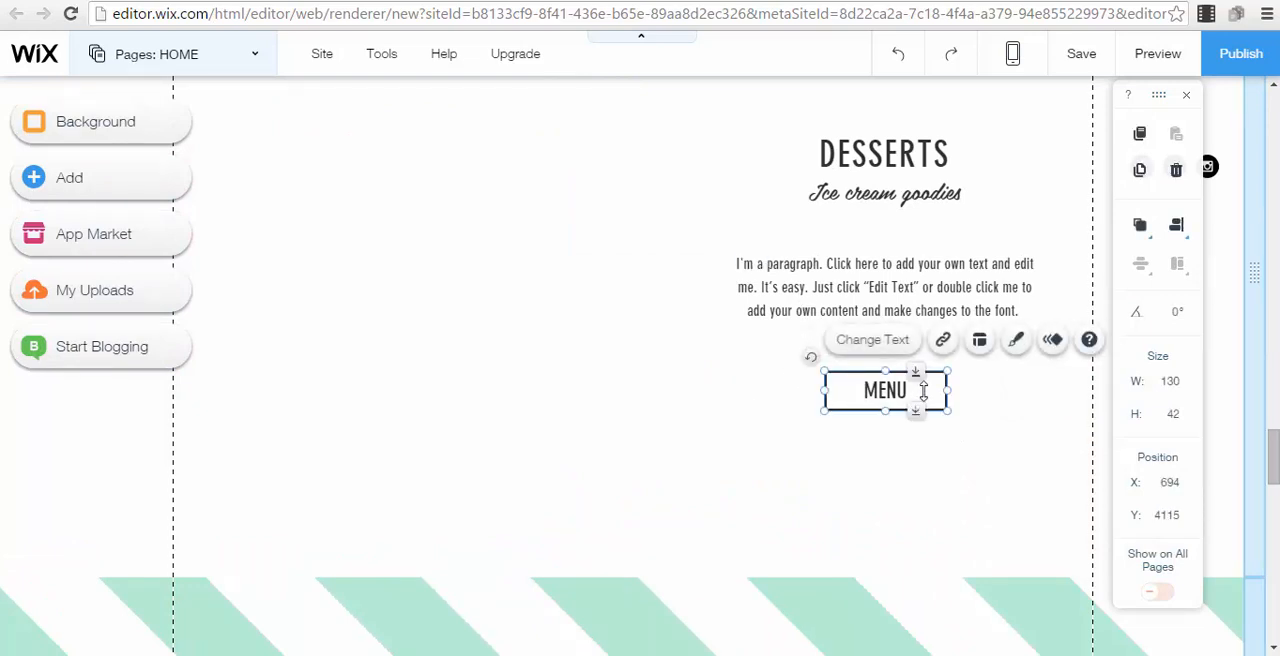
key("Delete")
left_click(800, 272)
key("Delete")
left_click(880, 165)
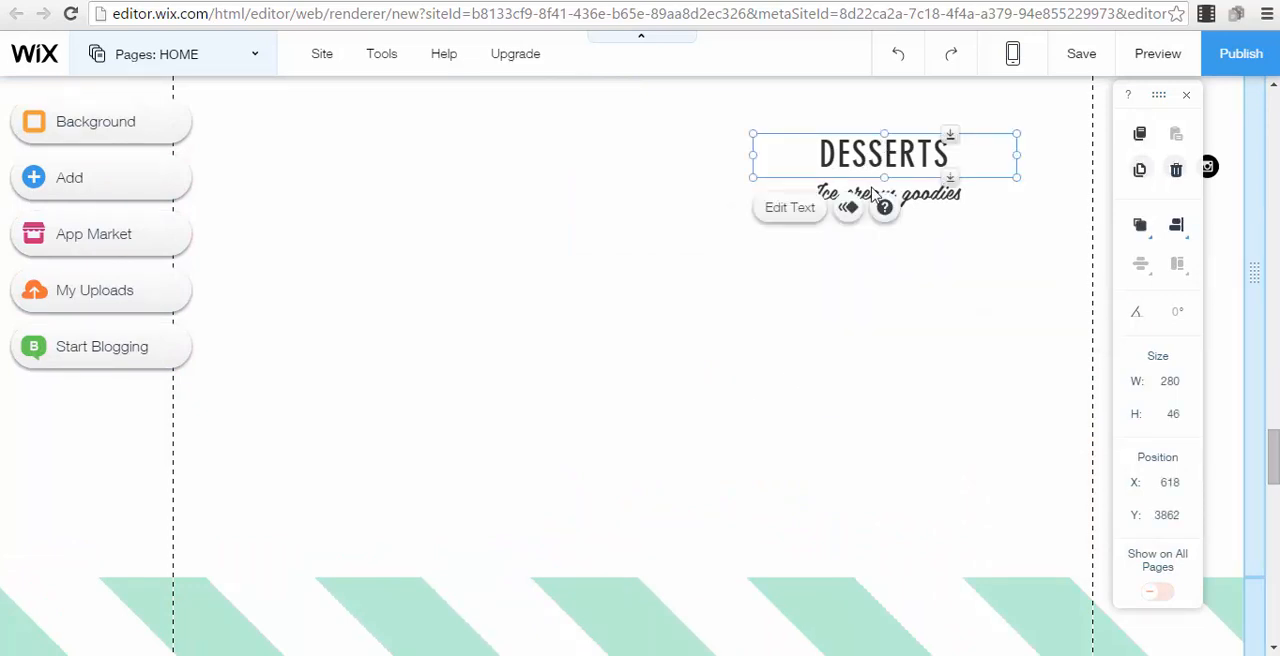
key("Delete")
left_click(880, 192)
key("Delete")
Delete the full-width ice cream photo gallery below the green-striped cone strip
scroll(595, 331, "down", 4)
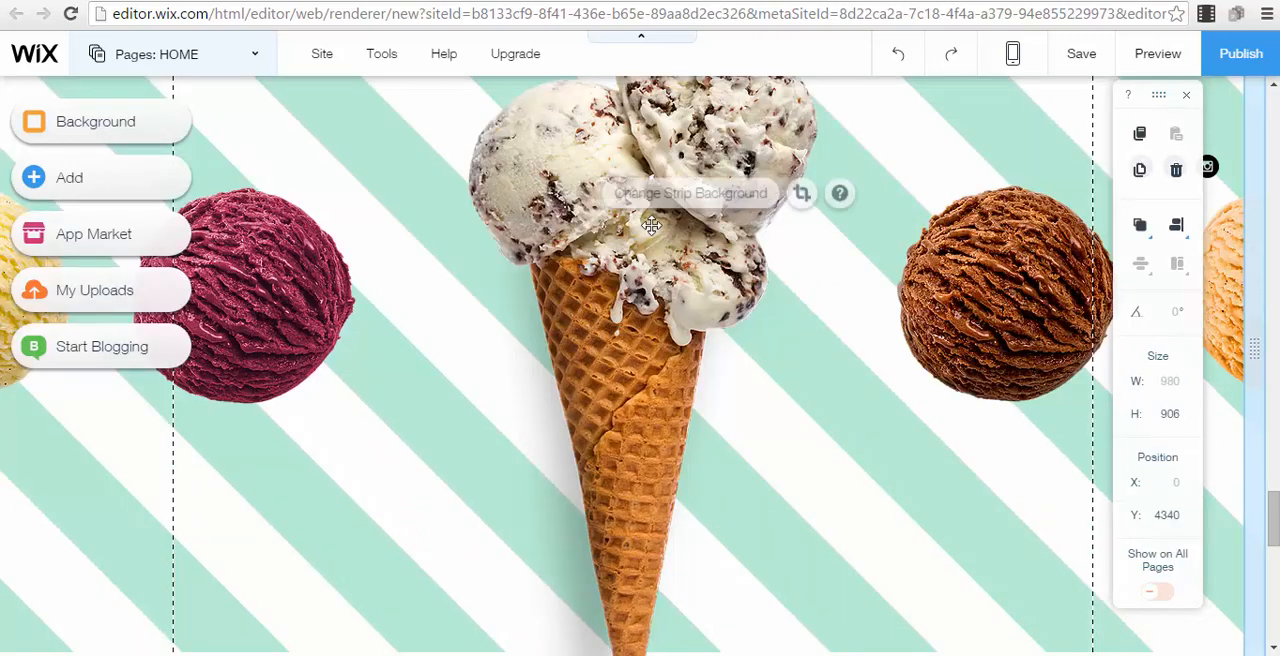
scroll(764, 360, "down", 8)
left_click(871, 407)
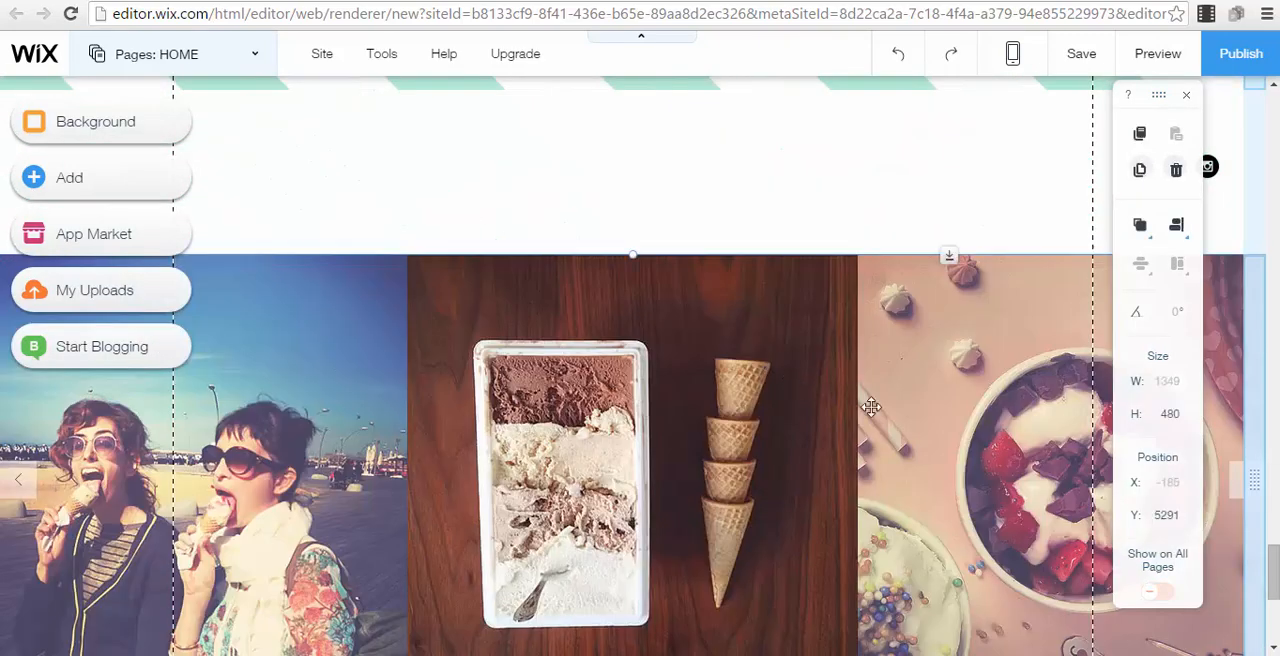
key("Delete")
left_click(968, 414)
Delete the ICE CREAM title, the HAND CRAFTED text and the ice cream cone image from the yellow strip
scroll(575, 272, "up", 5)
scroll(886, 354, "up", 10)
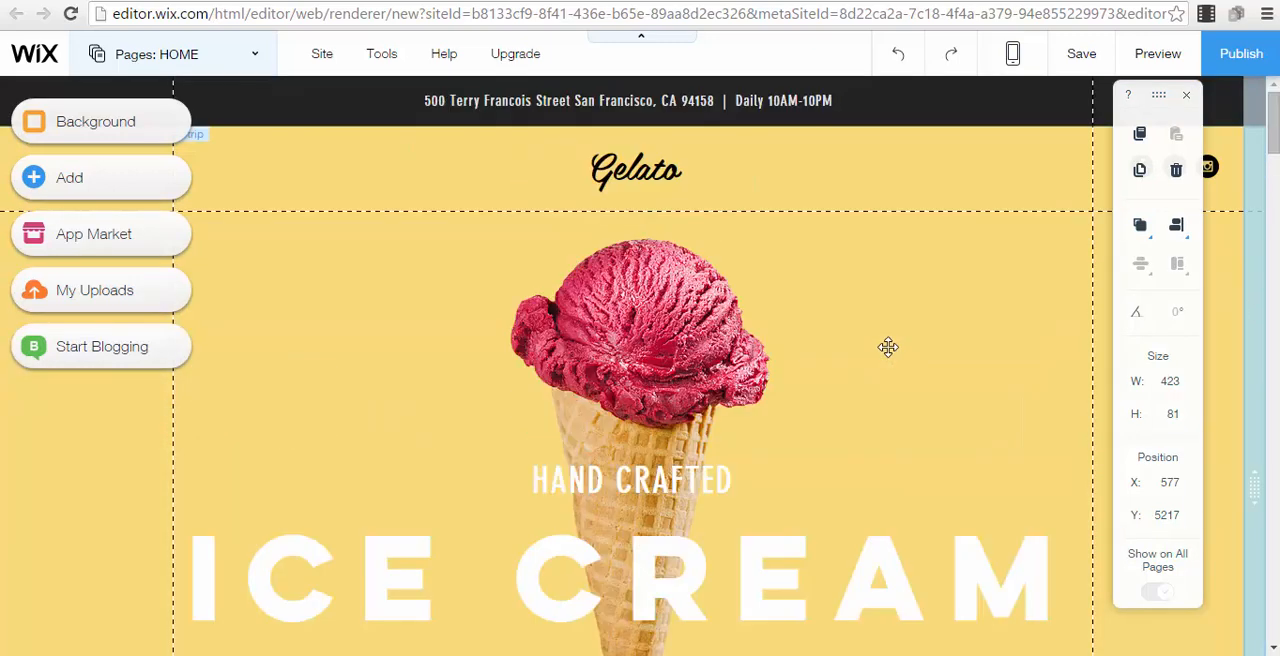
left_click(766, 577)
key("Delete")
left_click(636, 471)
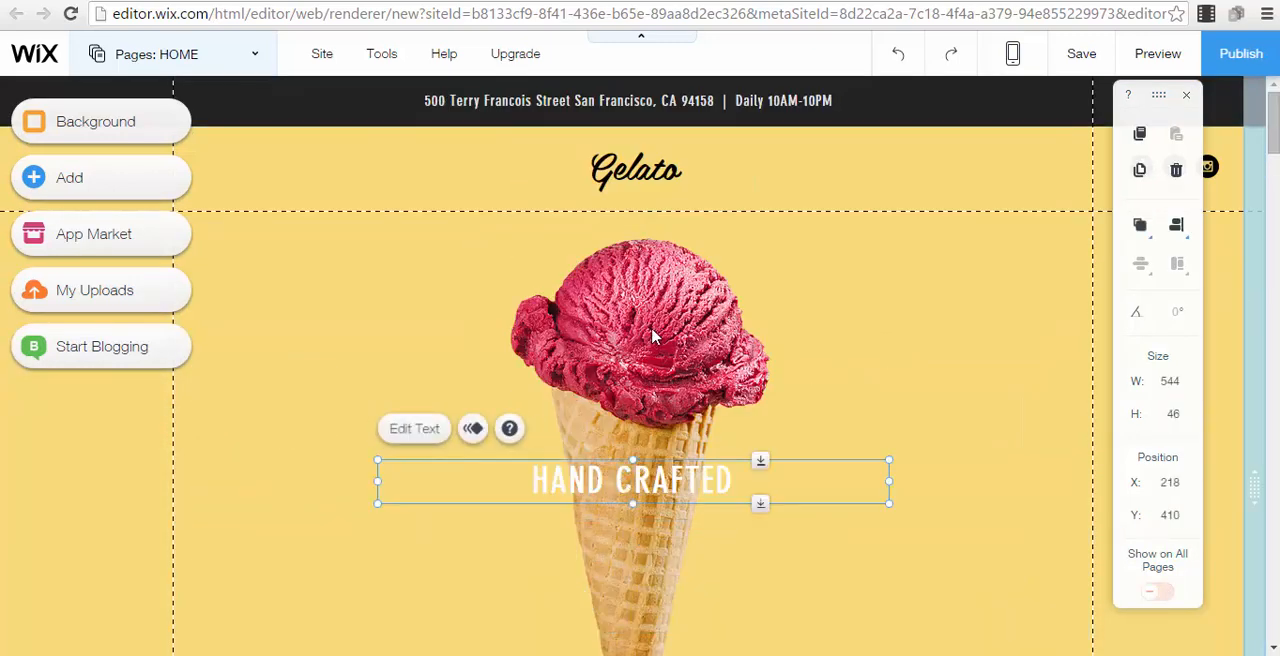
key("Delete")
left_click(651, 333)
key("Delete")
Replace the Gelato site title in the header with "FREE Webinar"
left_click(636, 172)
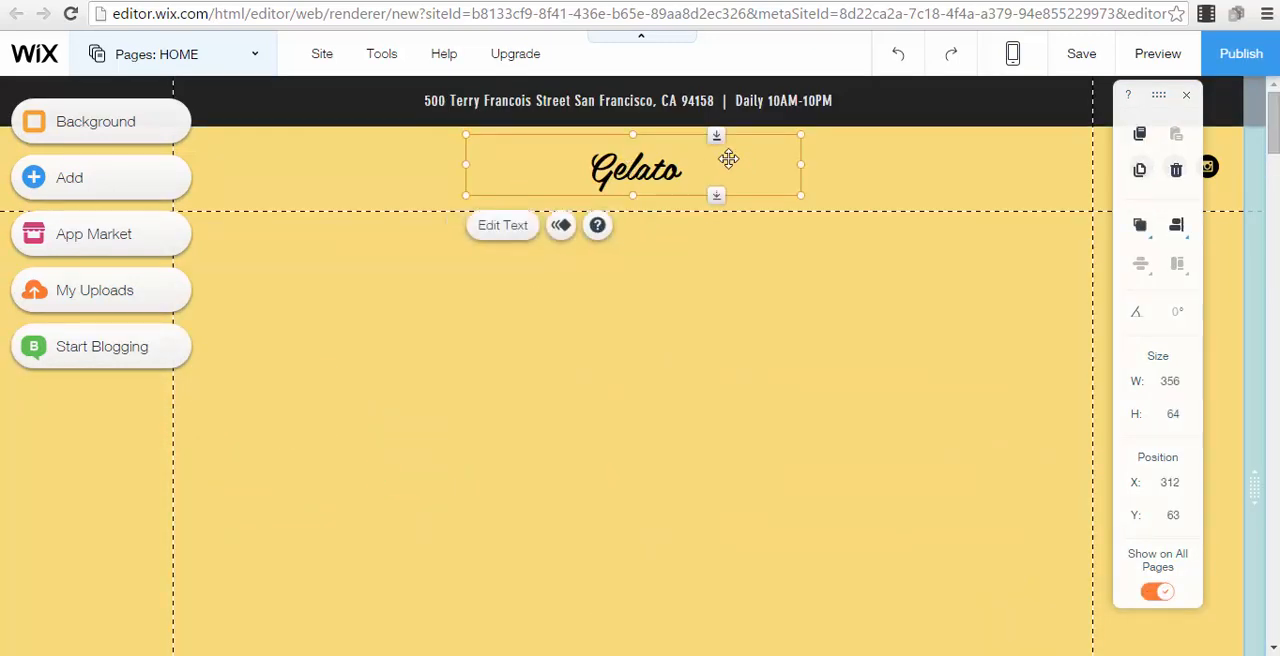
double_click(672, 165)
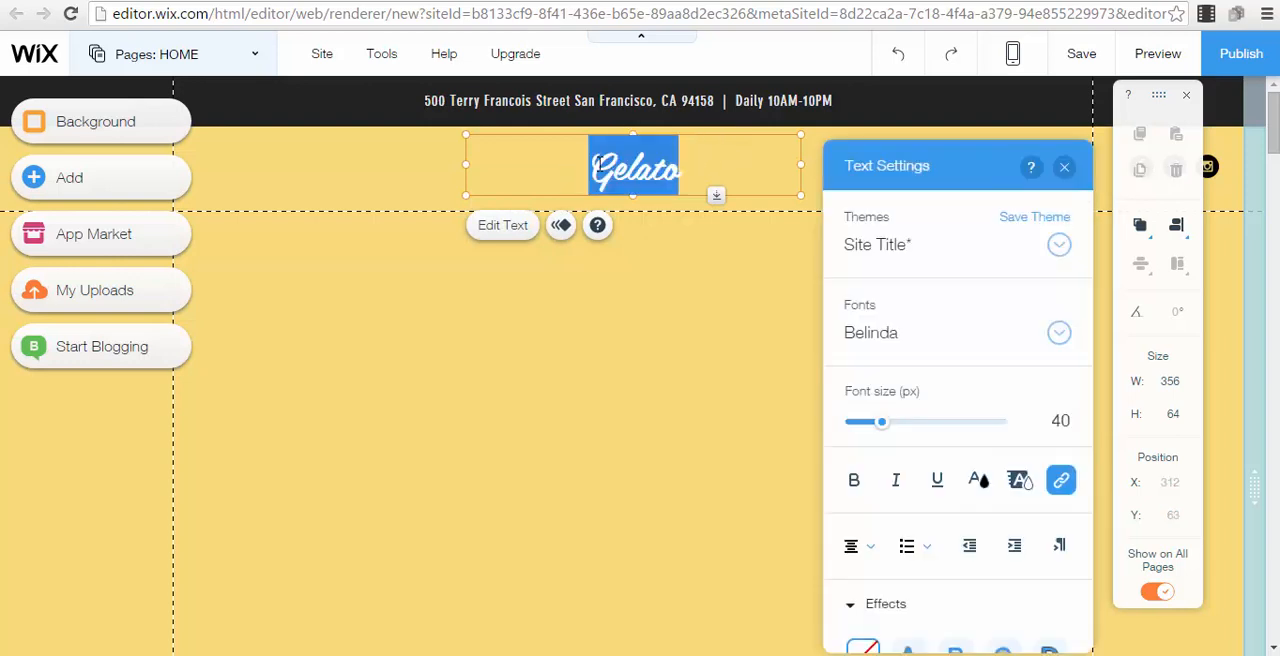
type("FR")
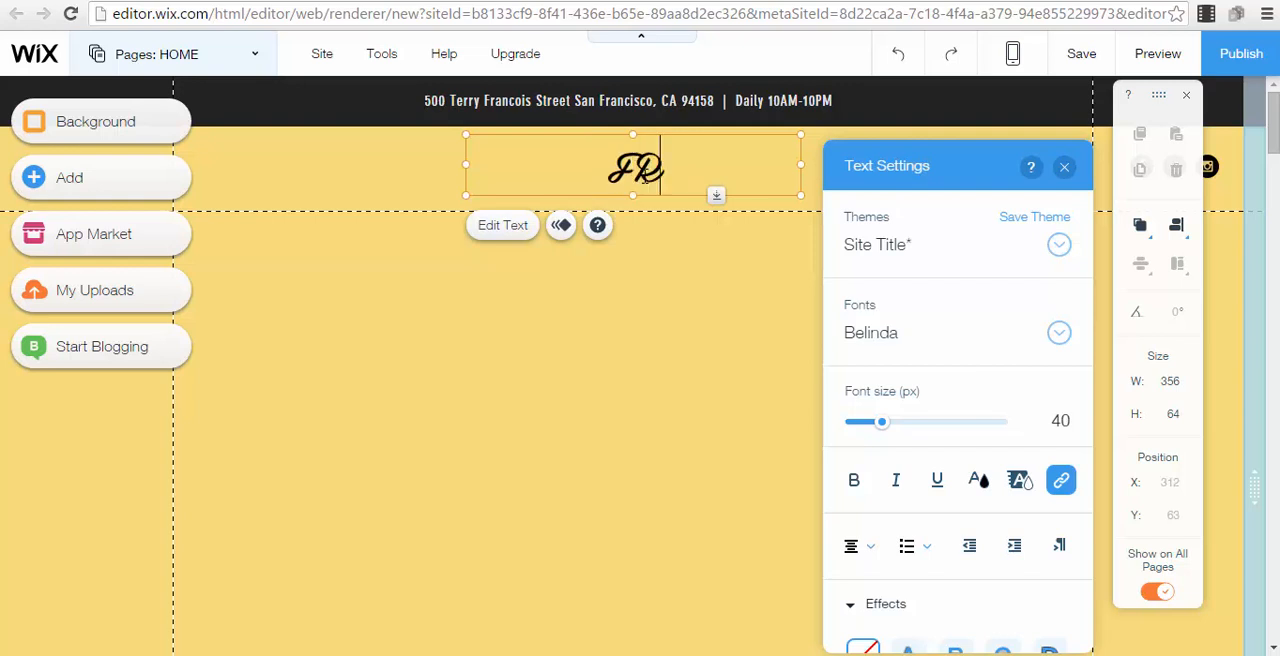
type("EE Webinar")
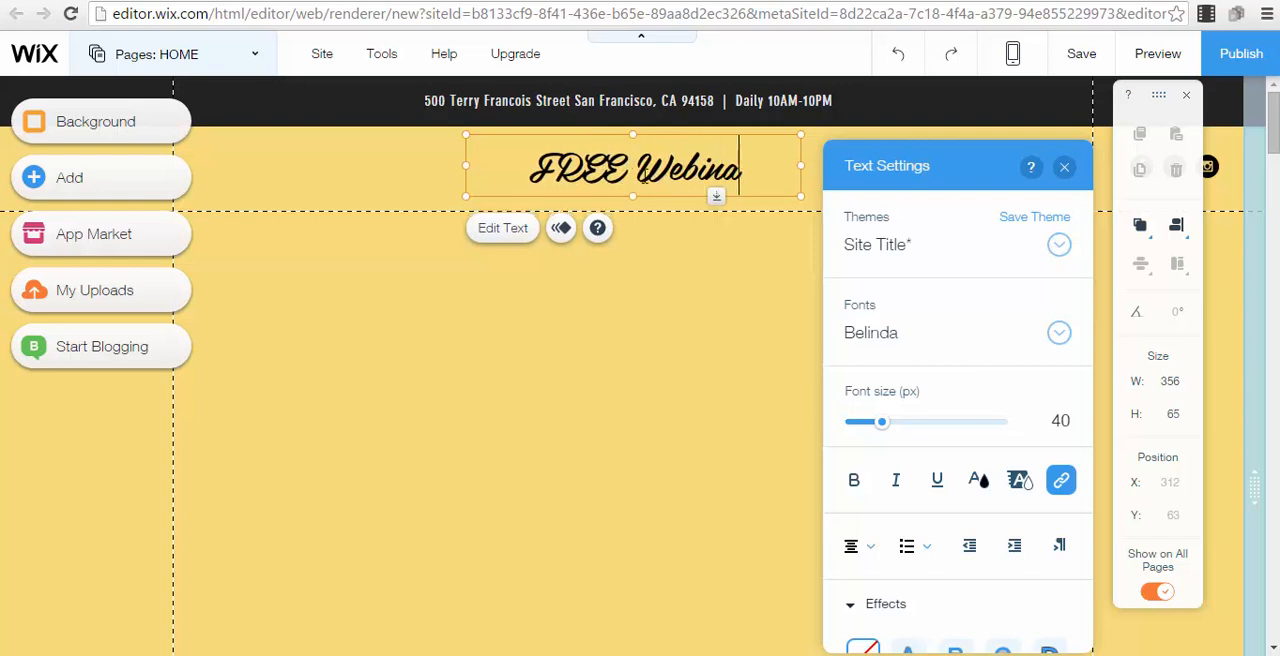
left_click(600, 311)
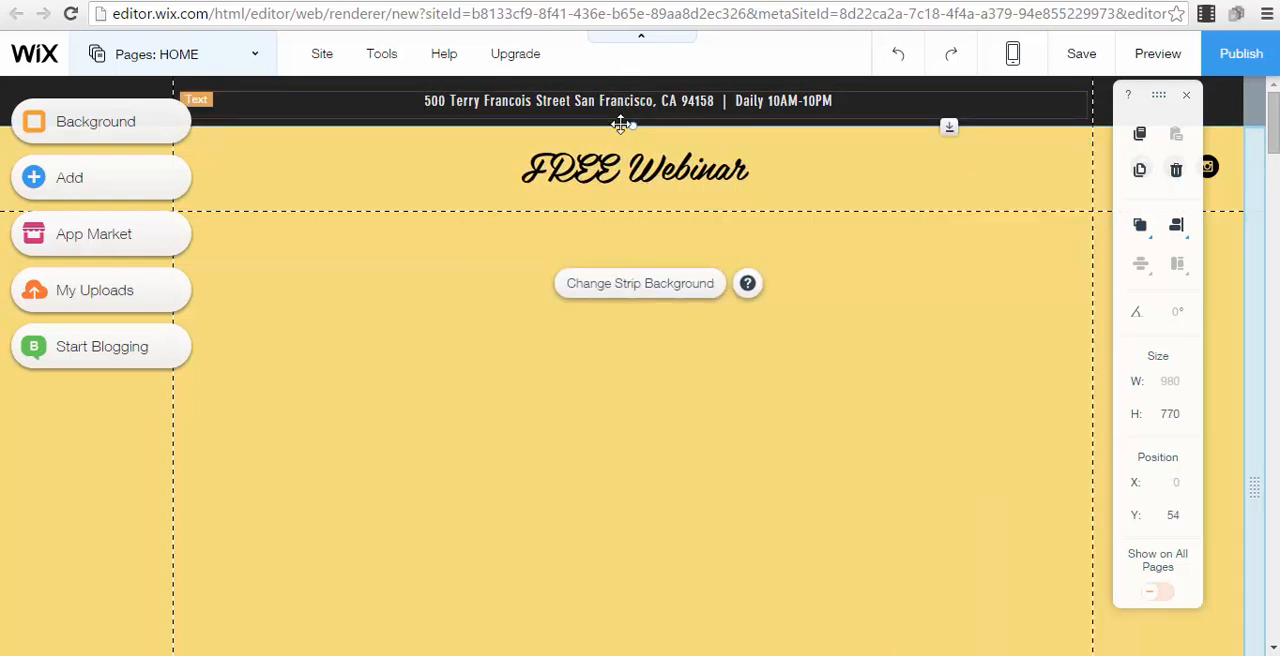
Format the FREE Webinar title in the Brandon Grotesque font at 51 px
left_click(636, 166)
double_click(642, 169)
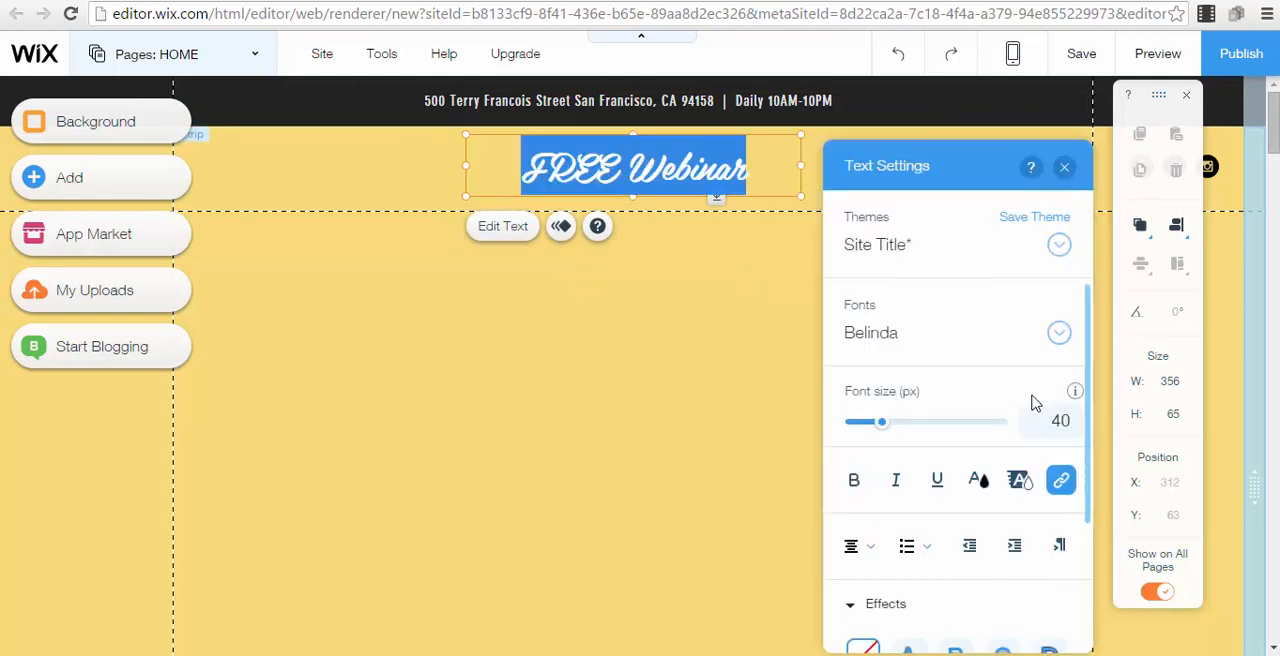
left_click(1061, 335)
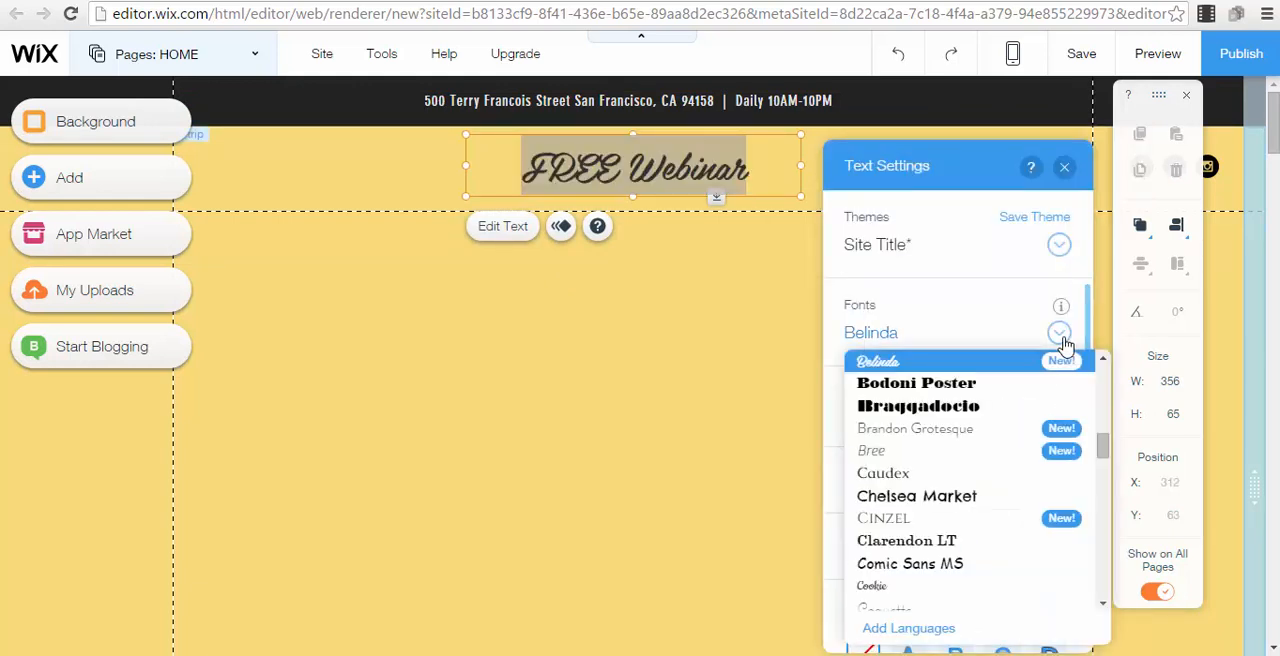
left_click(921, 434)
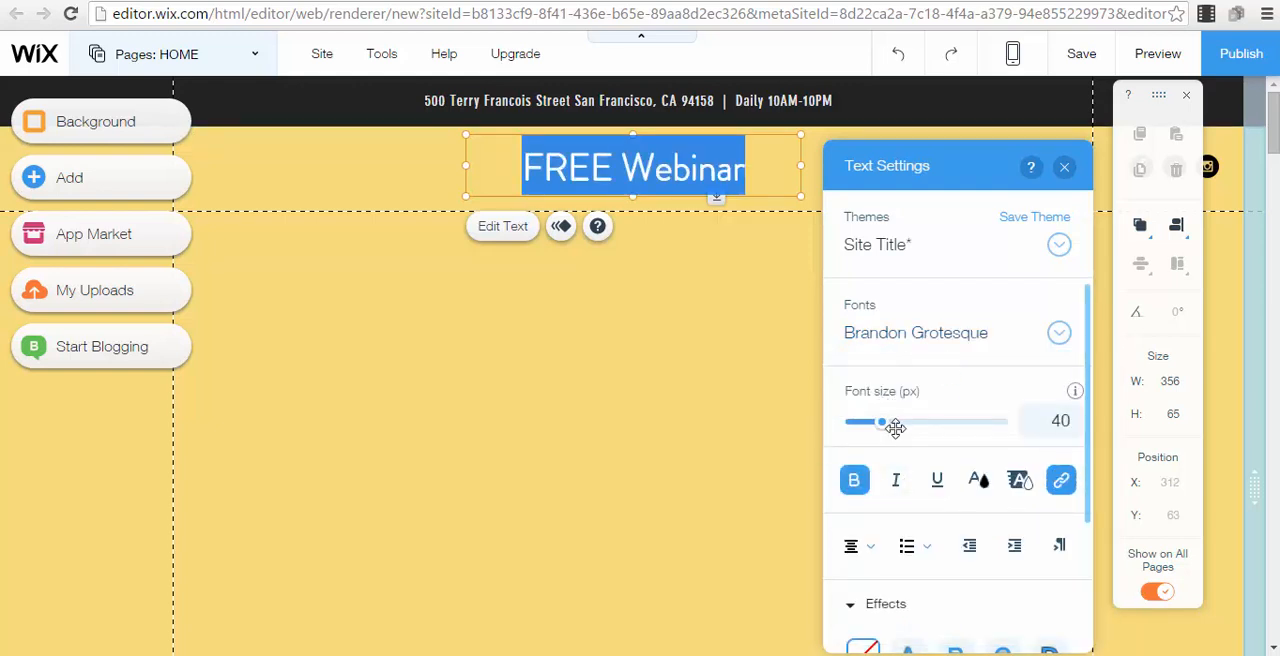
mouse_move(890, 430)
left_mouse_down()
mouse_move(905, 431)
mouse_move(891, 434)
left_mouse_up()
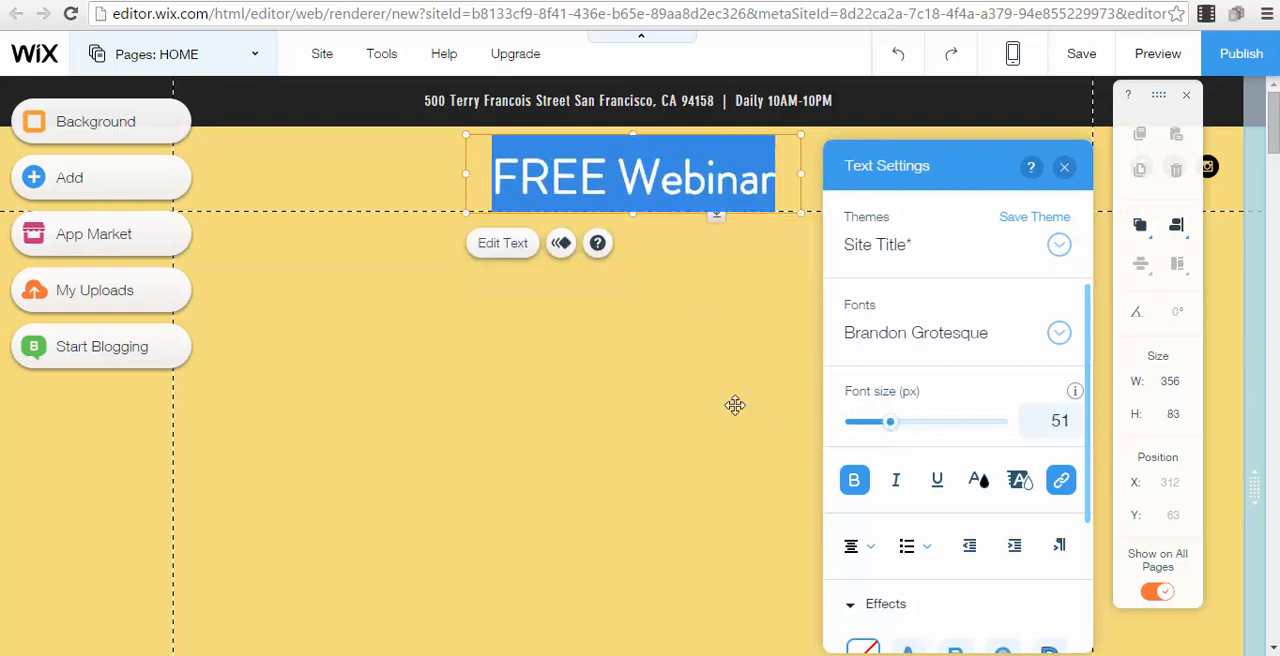
left_click(638, 294)
Delete the address and opening-hours text from the black bar above the title
left_click(604, 98)
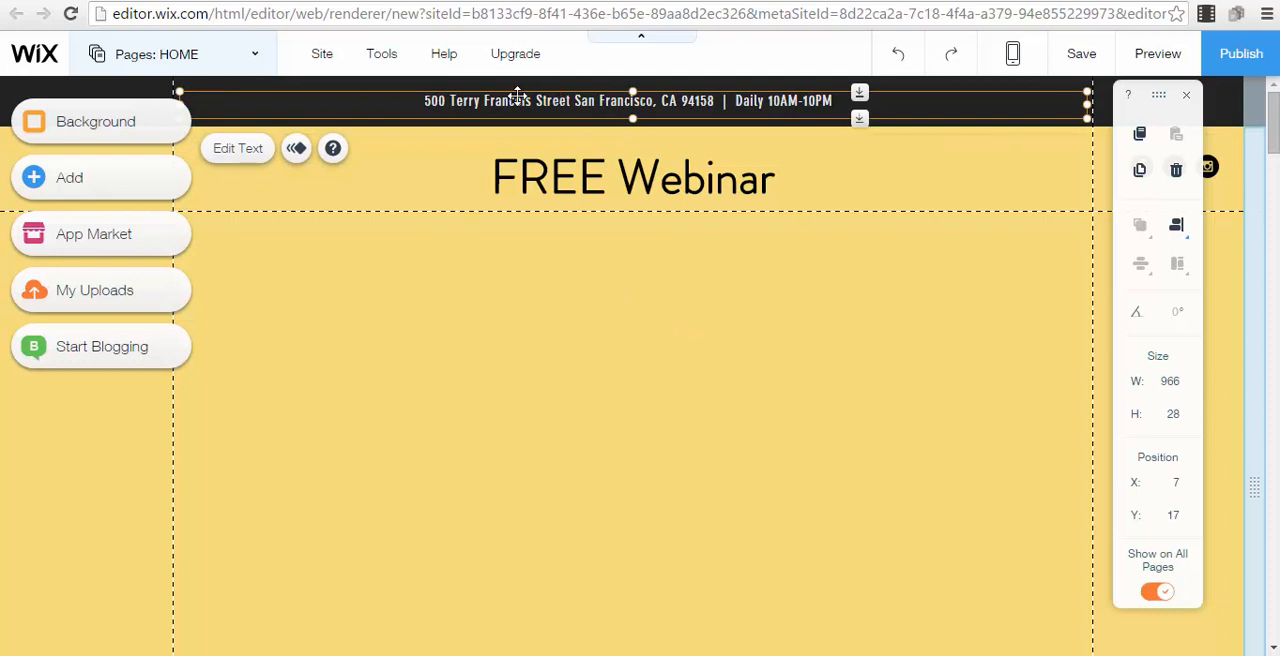
key("Delete")
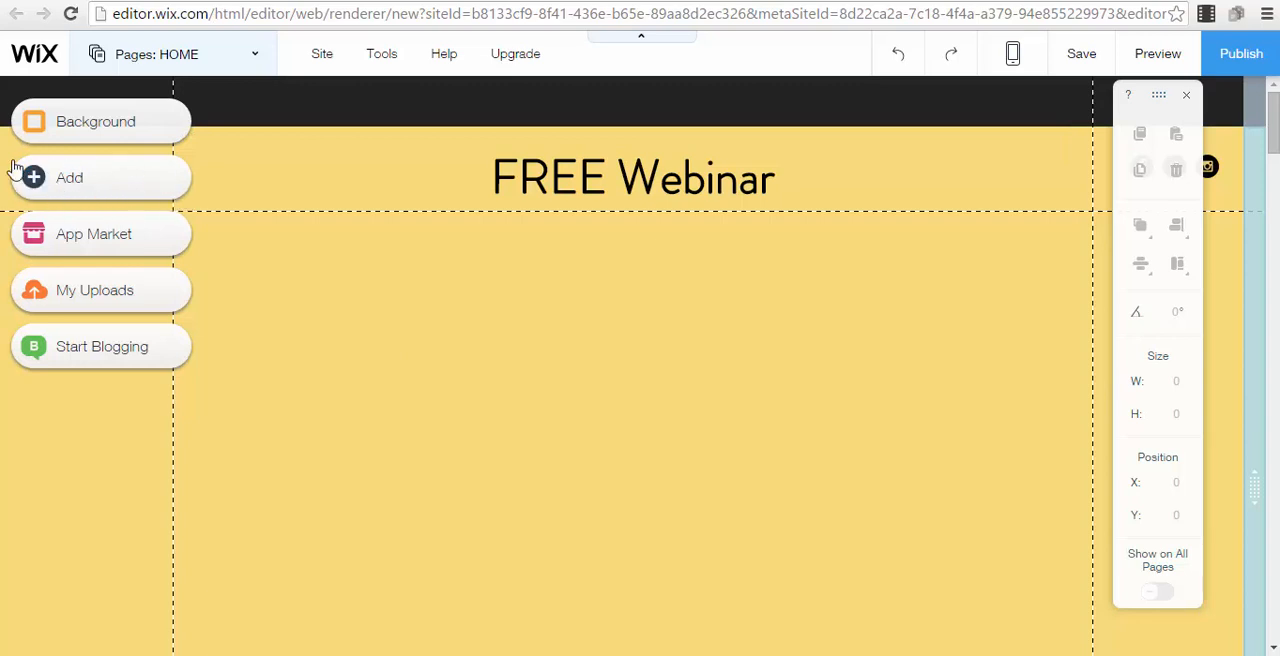
Add a YouTube video element to the yellow strip below the FREE Webinar title
left_click(118, 178)
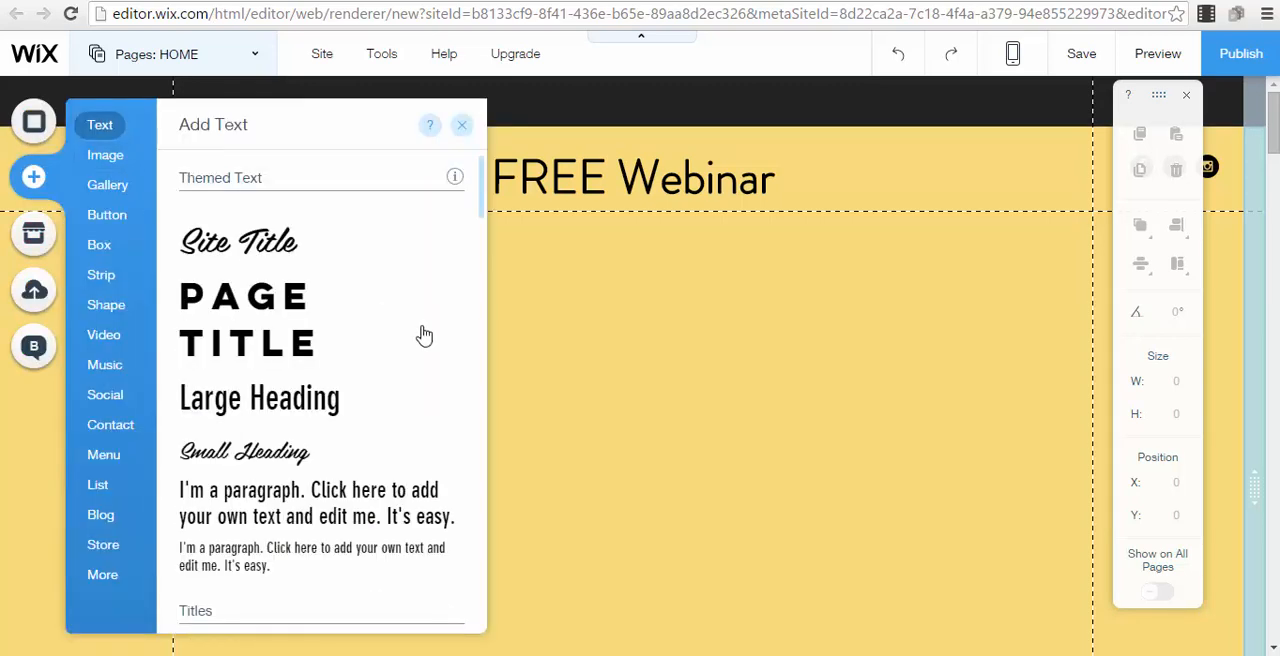
scroll(222, 265, "down", 4)
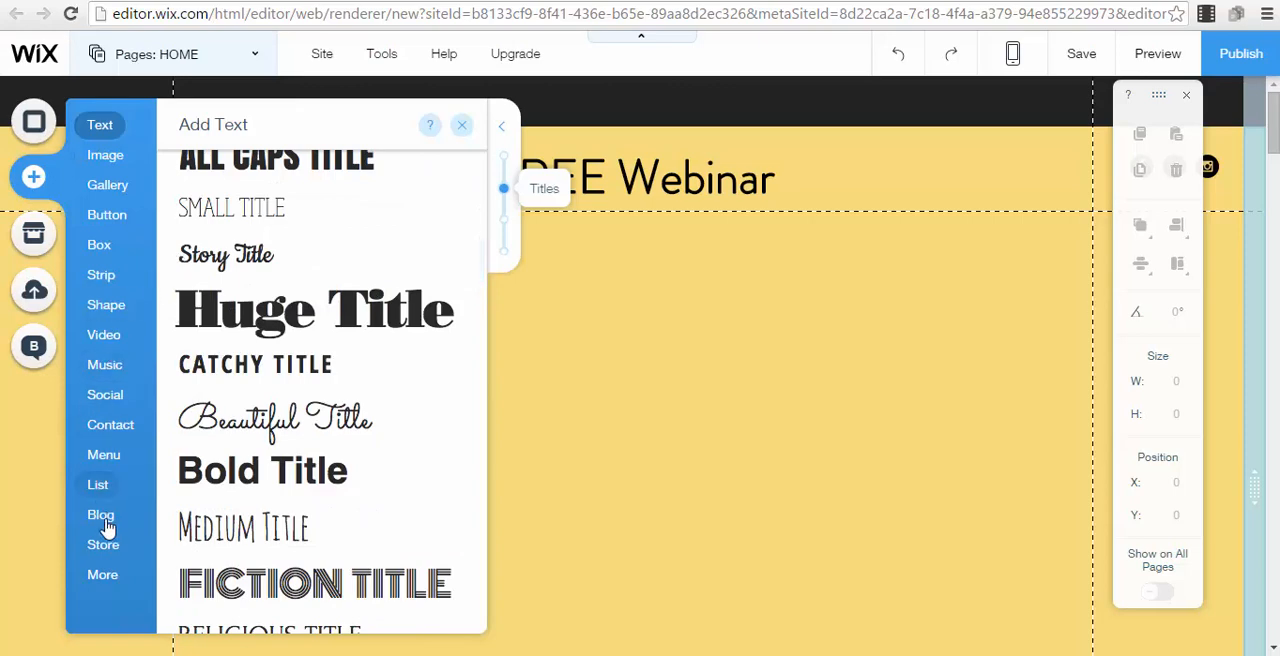
mouse_move(127, 195)
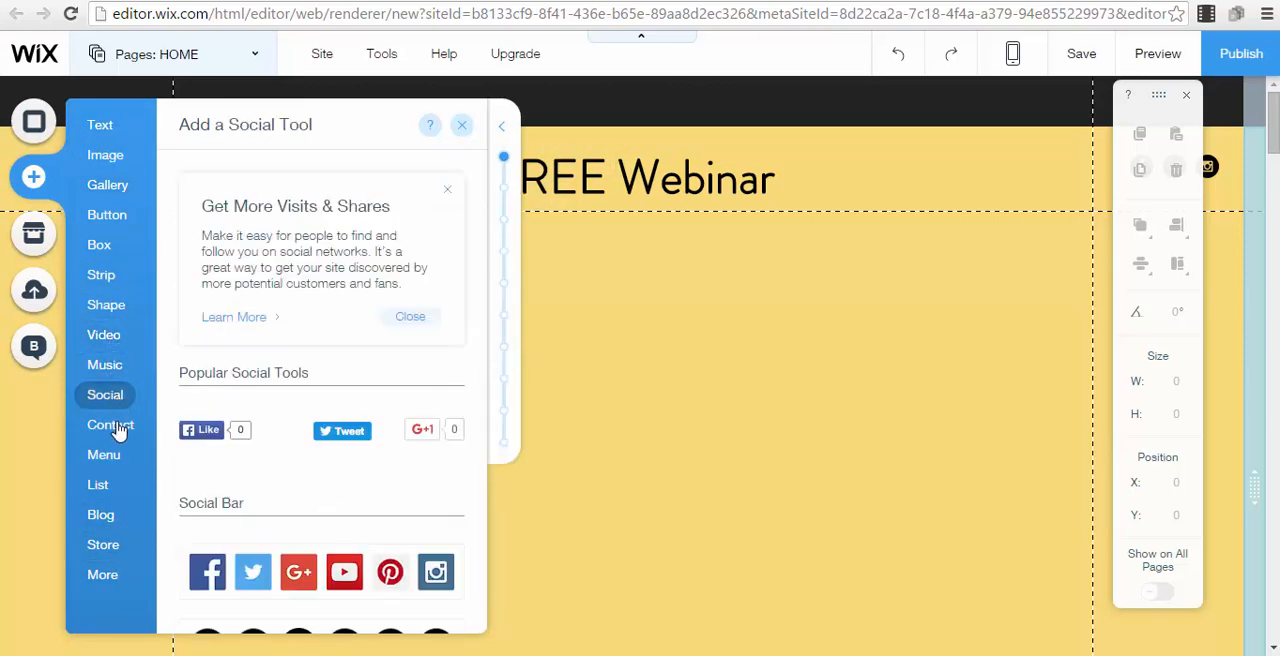
mouse_move(118, 428)
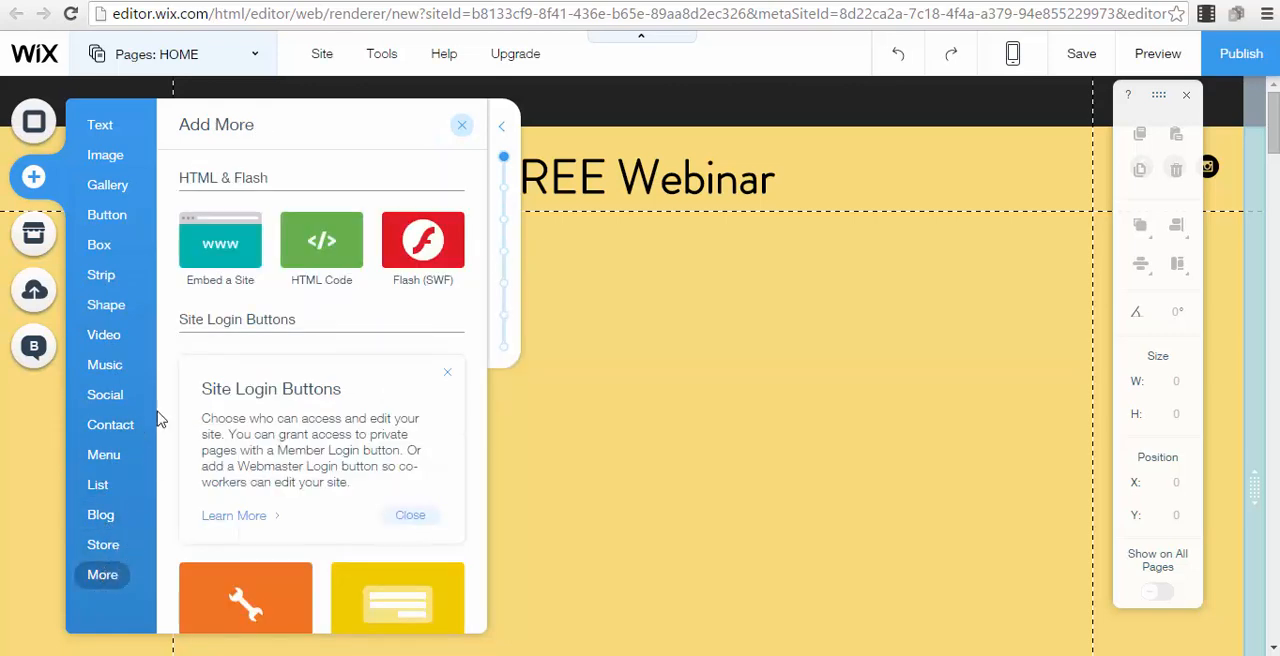
mouse_move(100, 334)
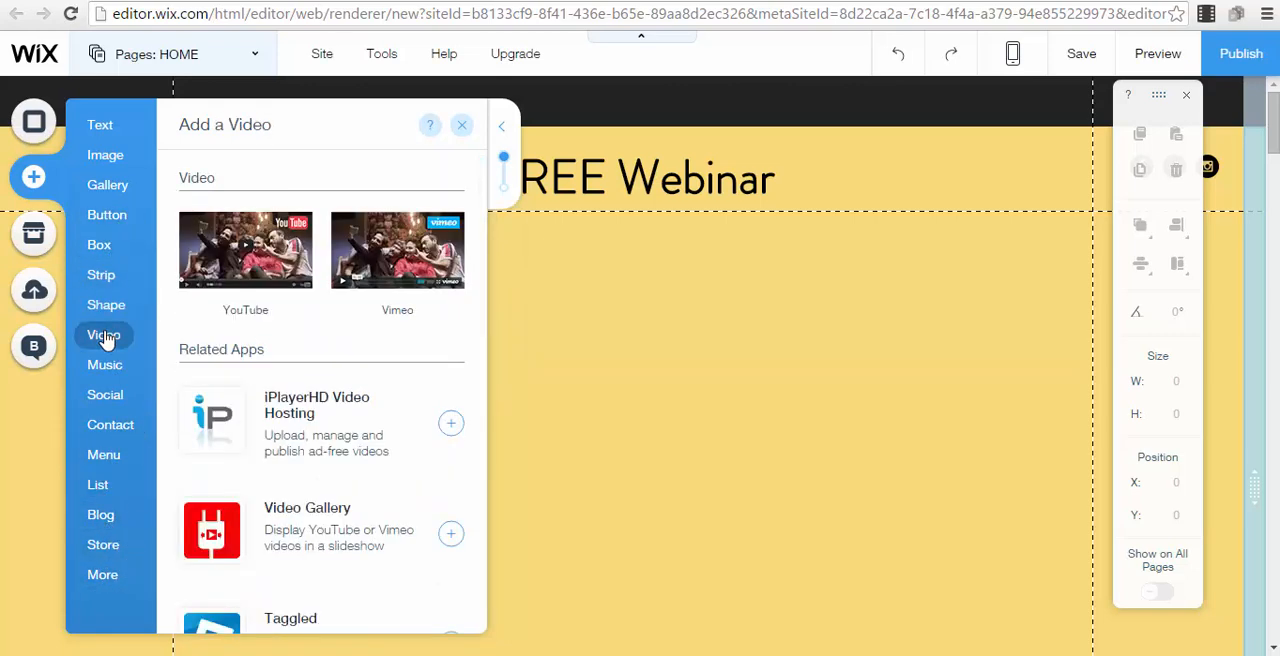
left_click(283, 263)
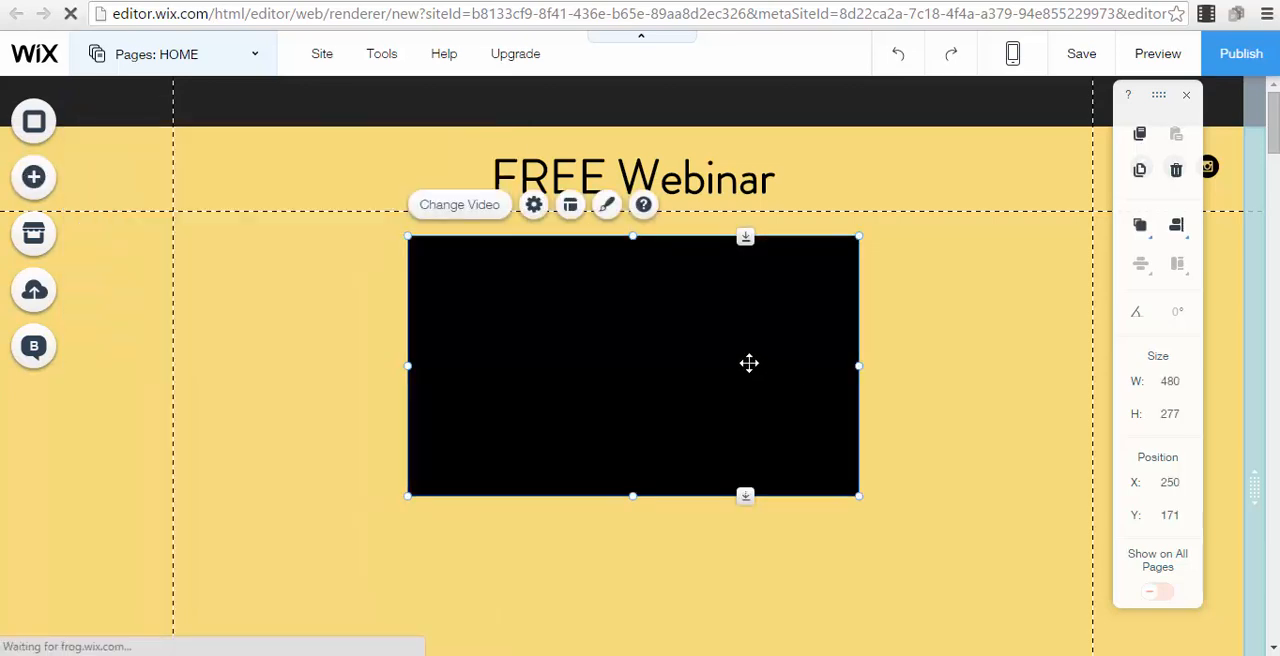
Enlarge the video to about 656 by 379 px and centre it beneath the FREE Webinar title
mouse_move(761, 397)
left_mouse_down()
mouse_move(775, 397)
mouse_move(775, 413)
left_mouse_up()
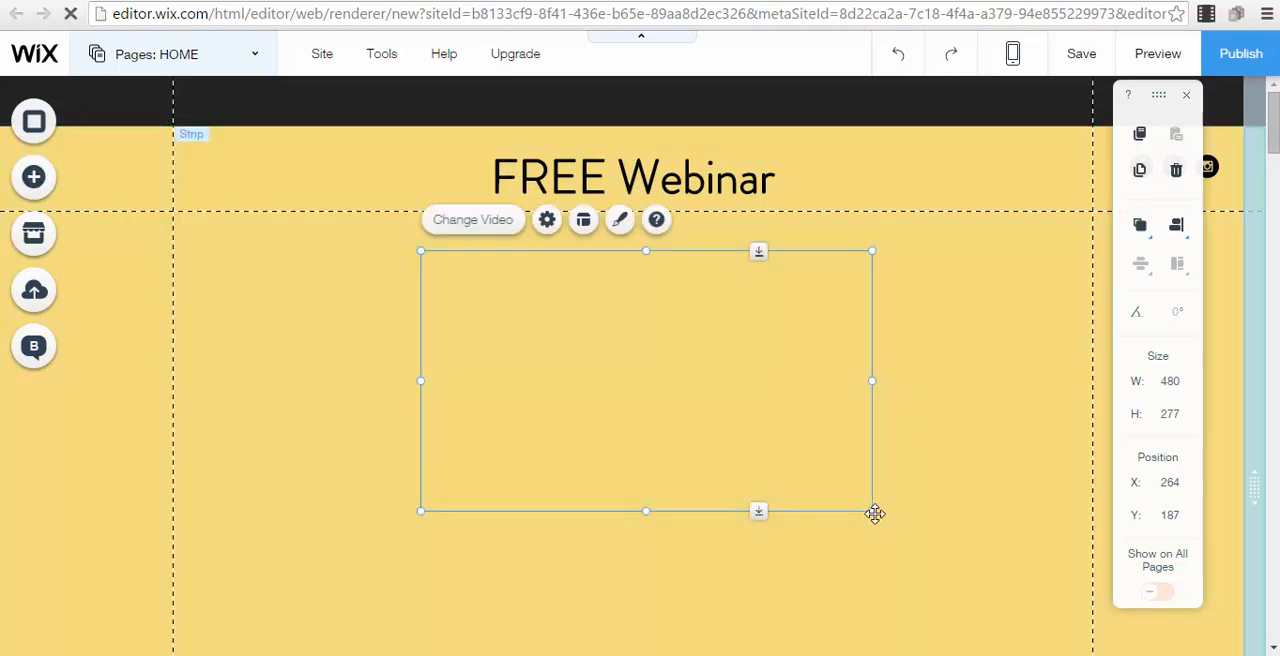
left_click_drag(873, 513, 1030, 620)
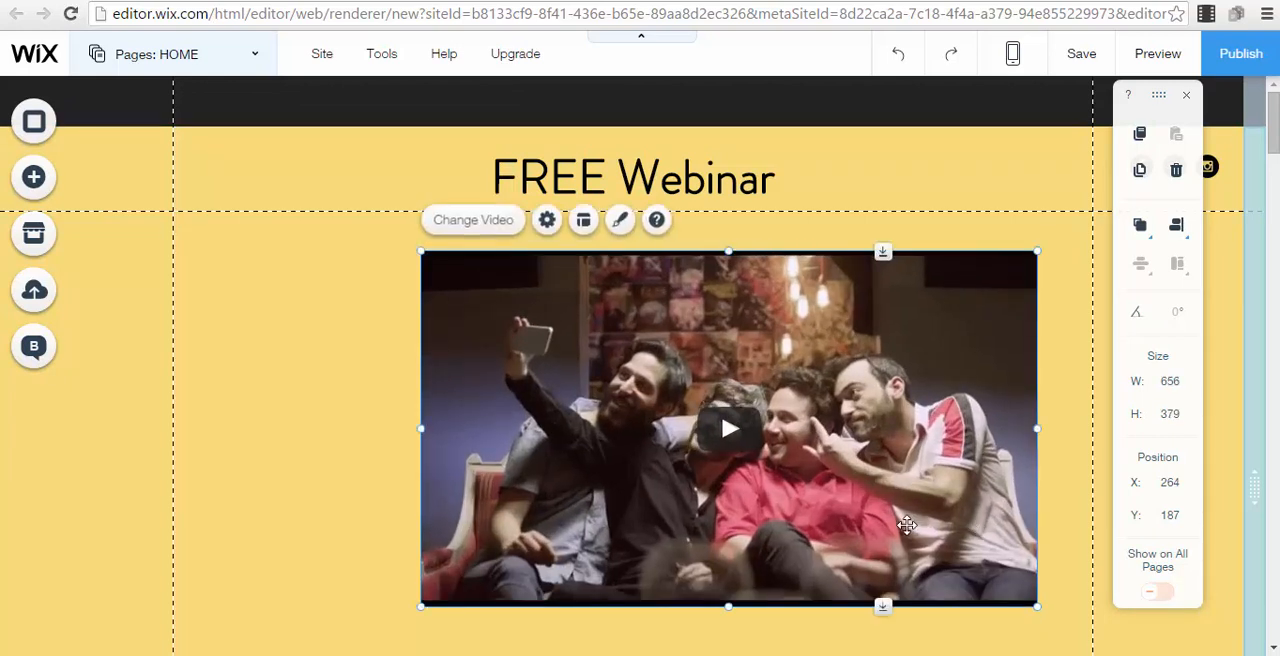
left_click_drag(980, 526, 883, 524)
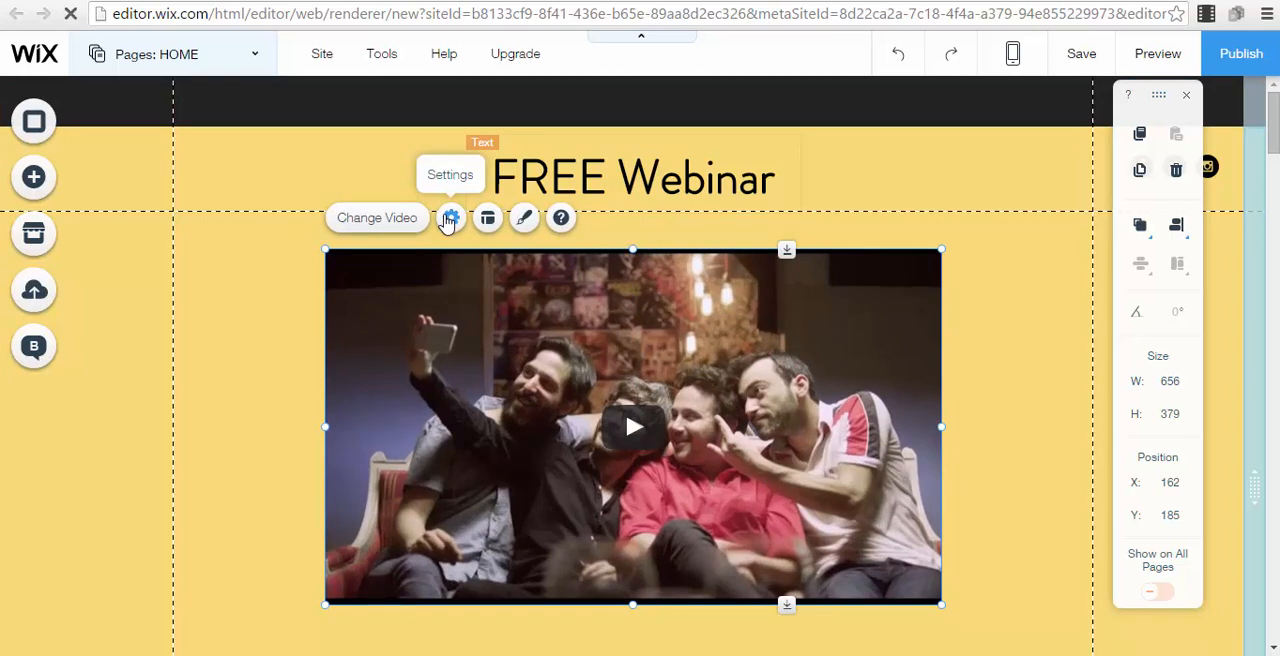
Examine the video's settings, including the field for its web address
left_click(450, 218)
left_click(1047, 392)
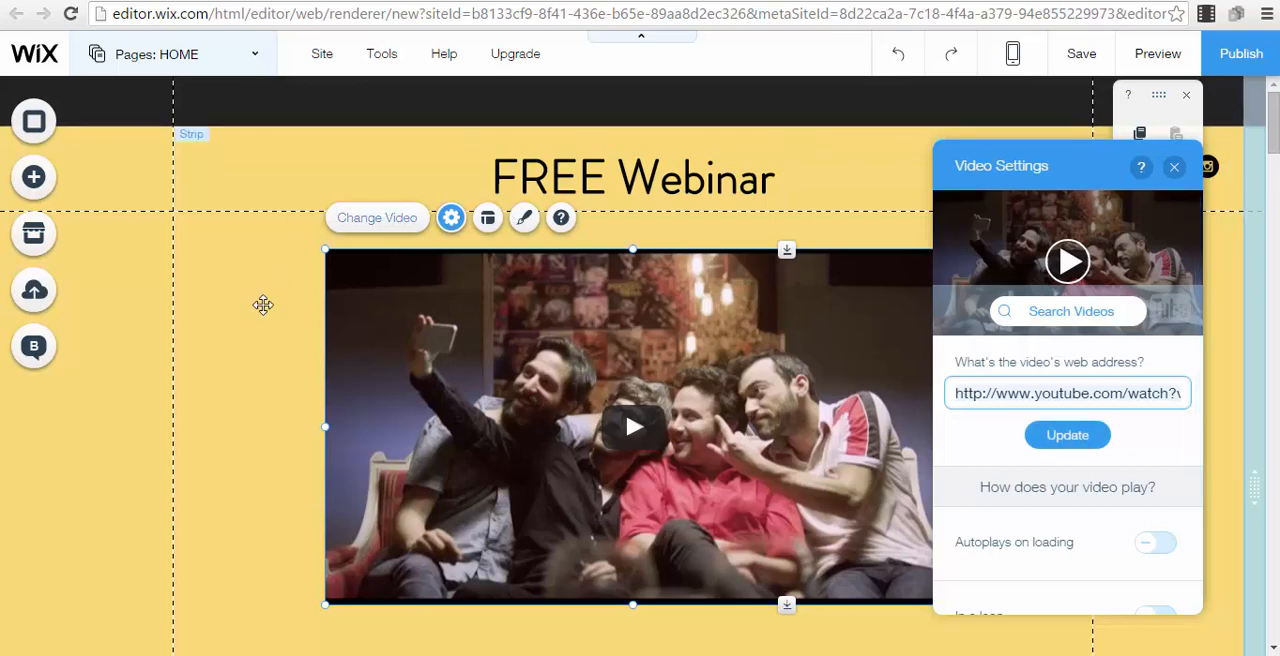
left_click(257, 264)
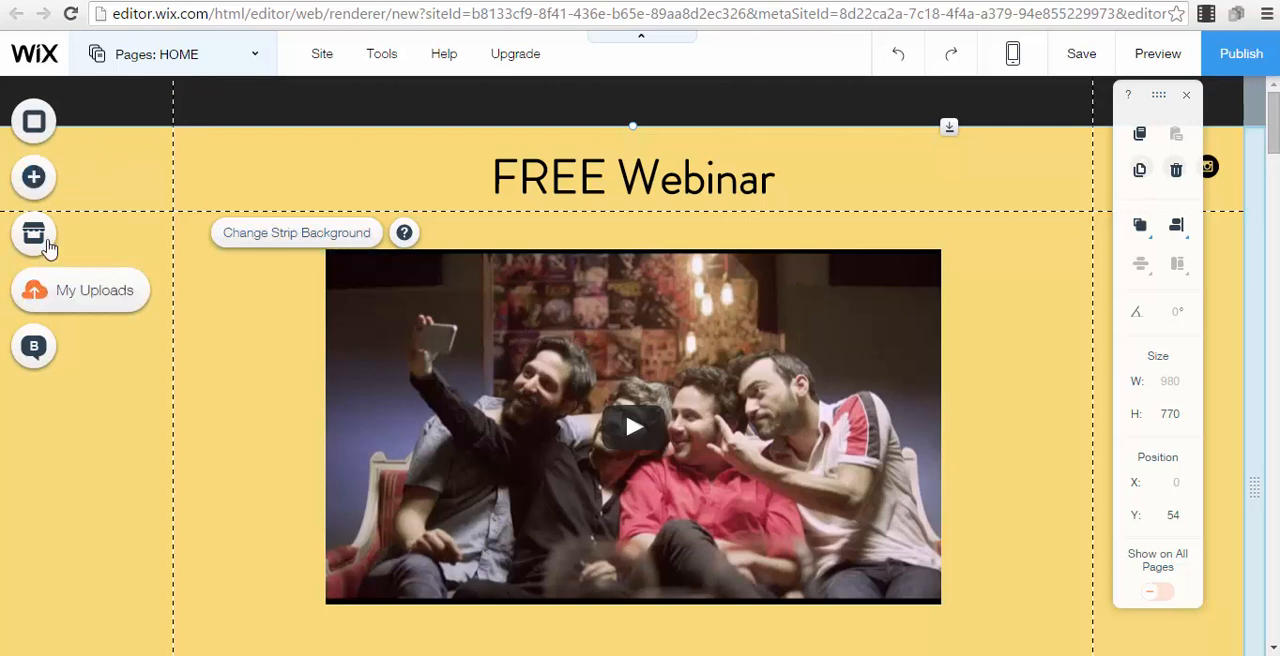
Look through the text, button, box, social and contact elements that can be added to the page
left_click(34, 176)
left_click(117, 138)
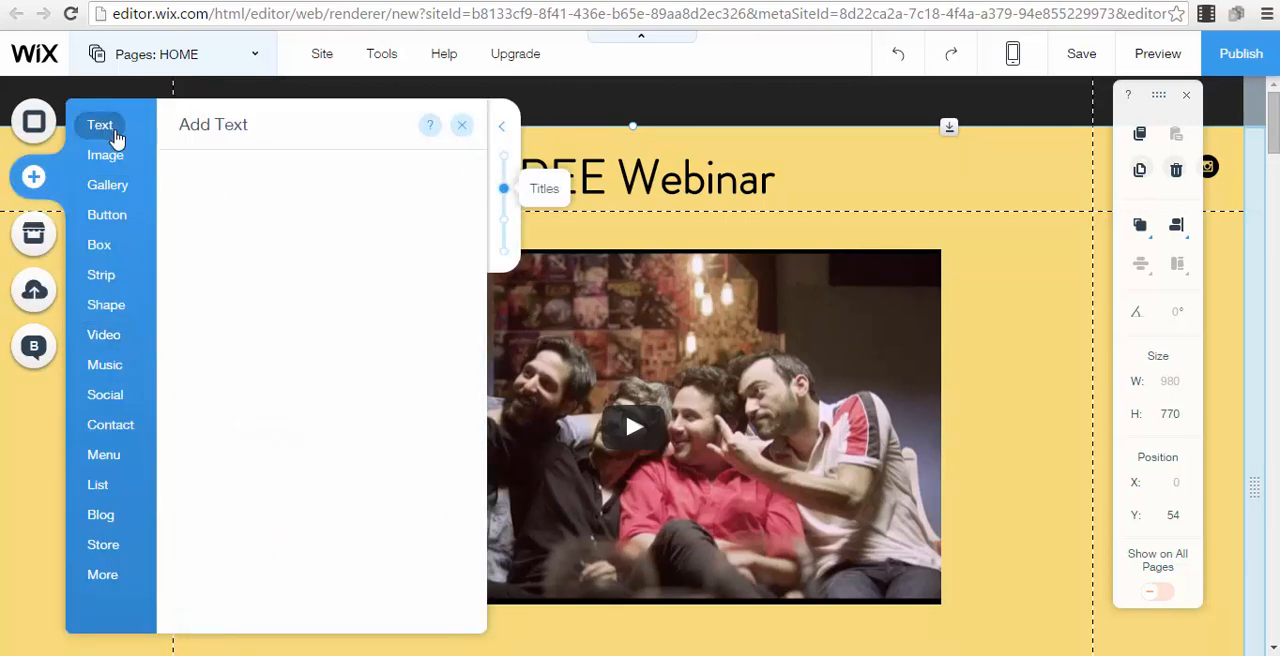
mouse_move(117, 223)
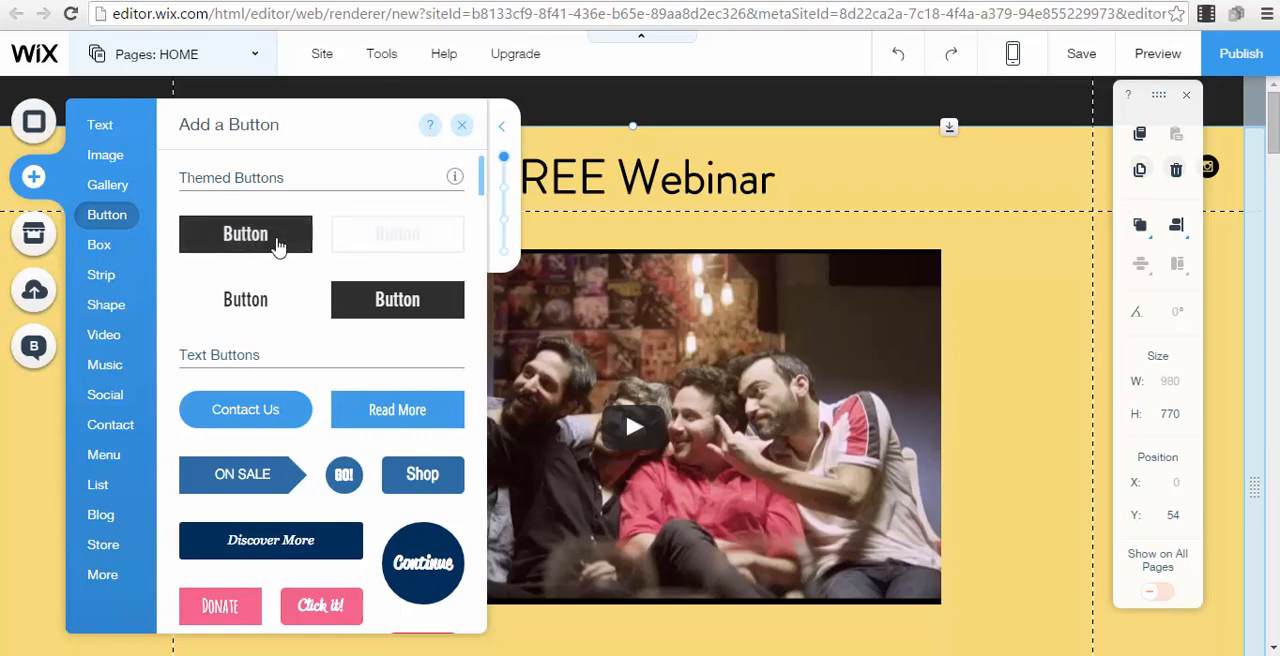
left_click(99, 245)
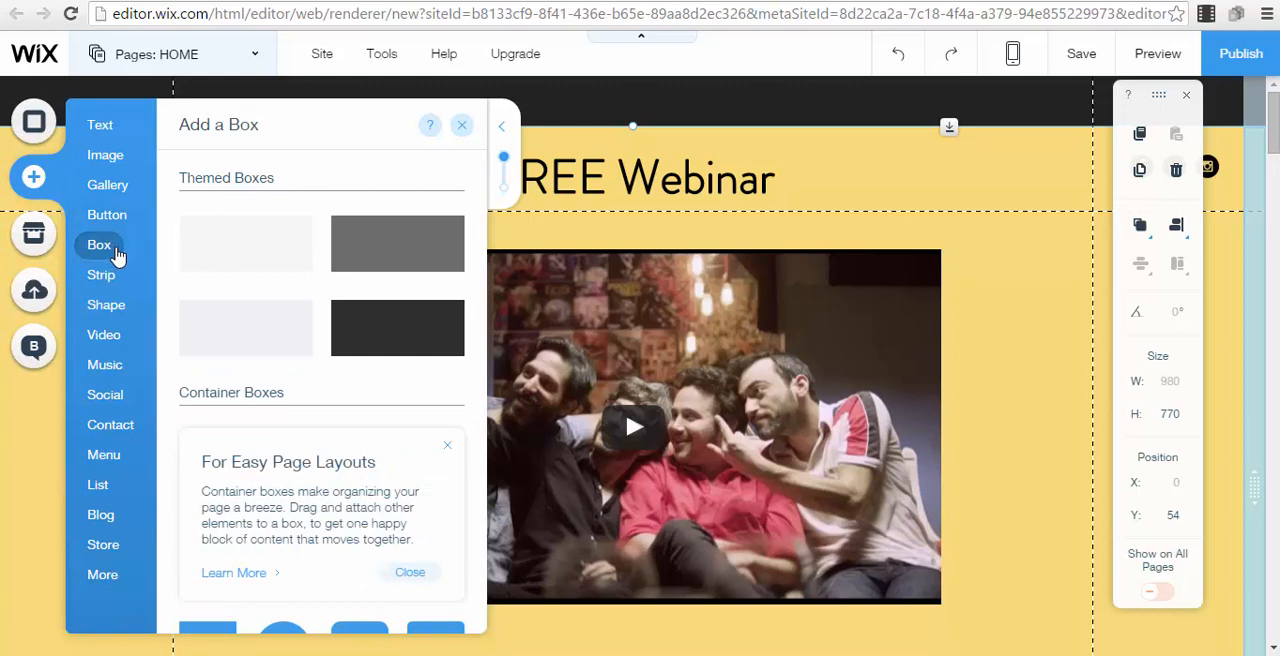
left_click(115, 404)
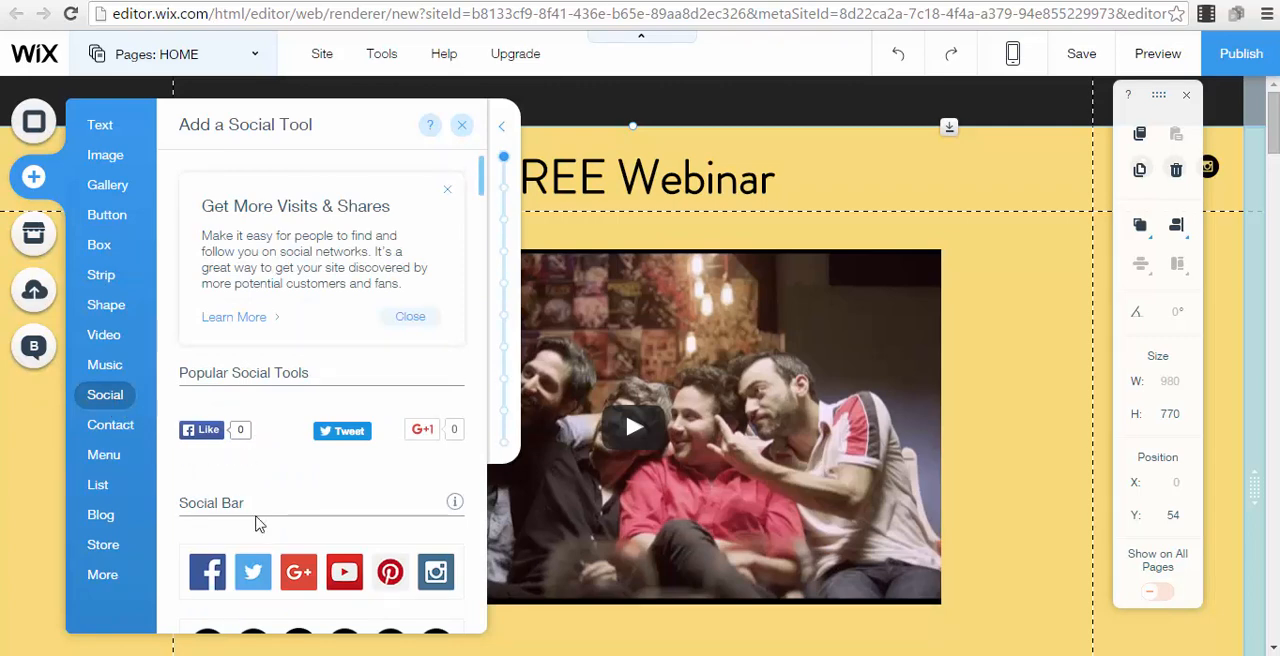
scroll(260, 510, "down", 3)
scroll(266, 431, "up", 3)
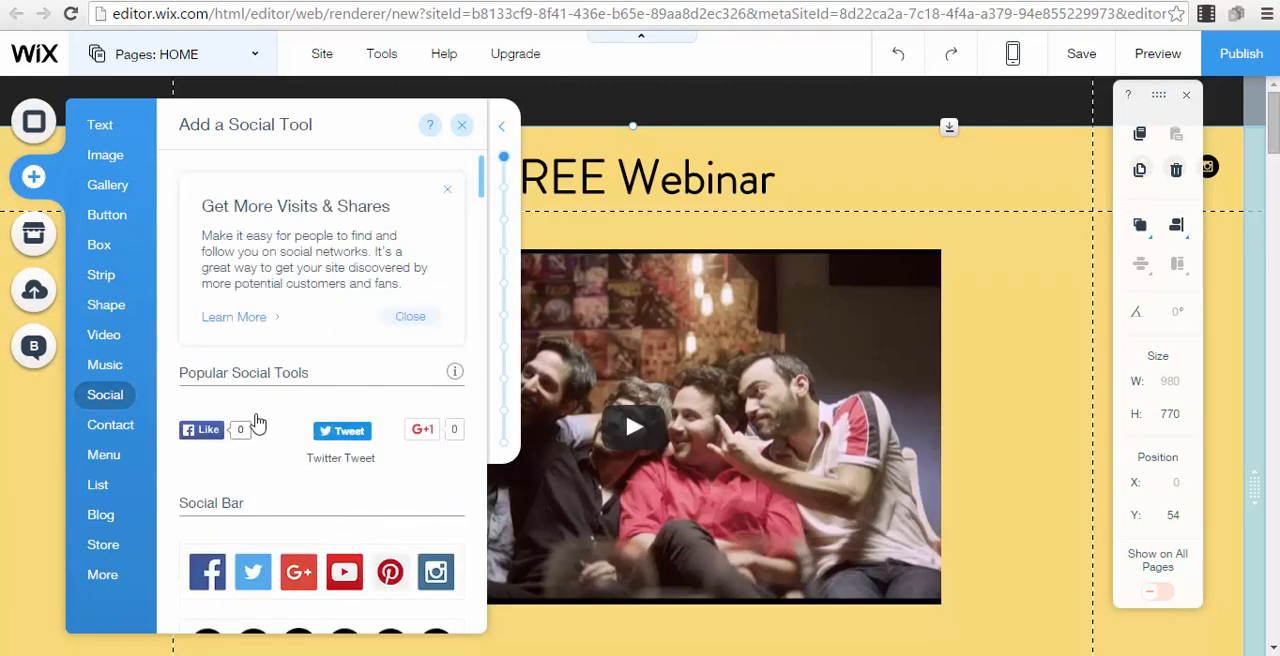
scroll(209, 480, "down", 5)
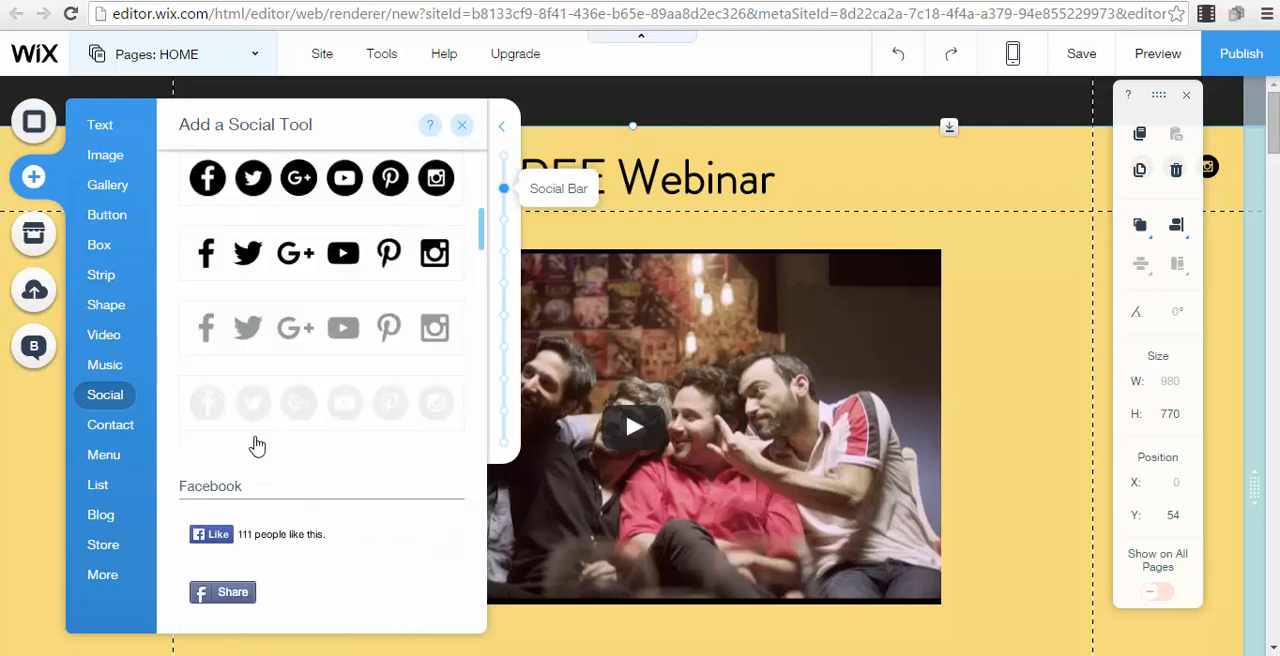
left_click(110, 425)
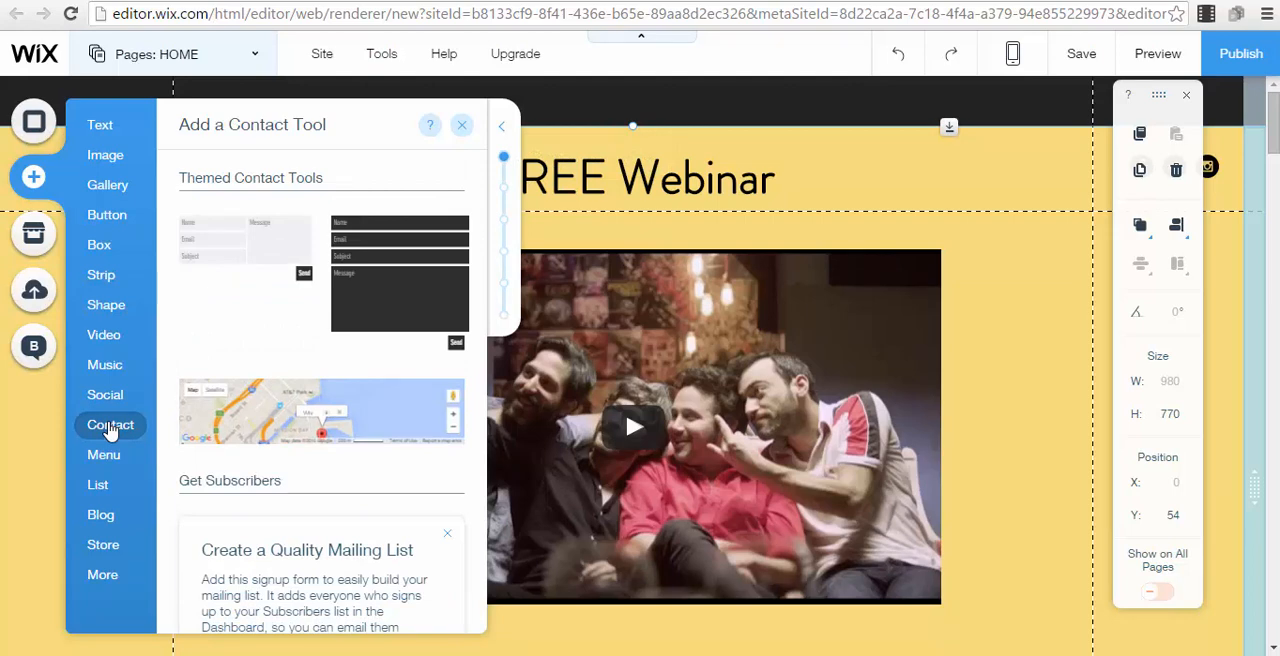
Look through the additional page elements, from HTML code and PayPal buttons to anchors, document buttons and related apps
left_click(102, 577)
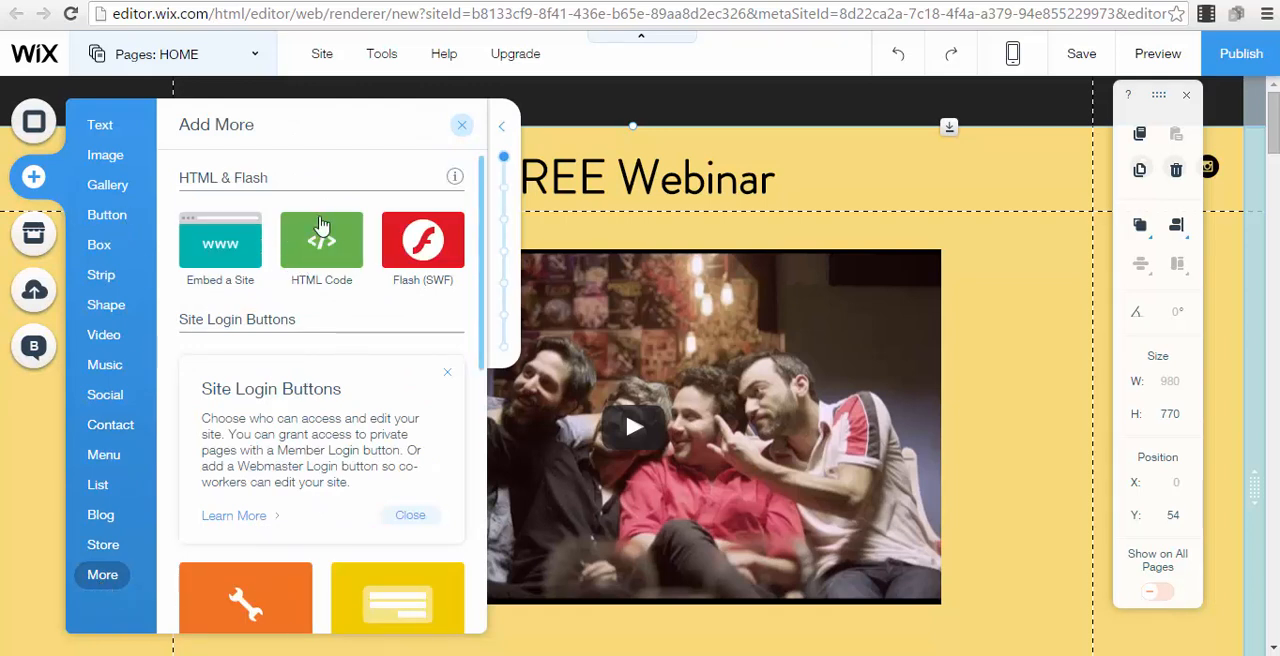
scroll(338, 430, "down", 5)
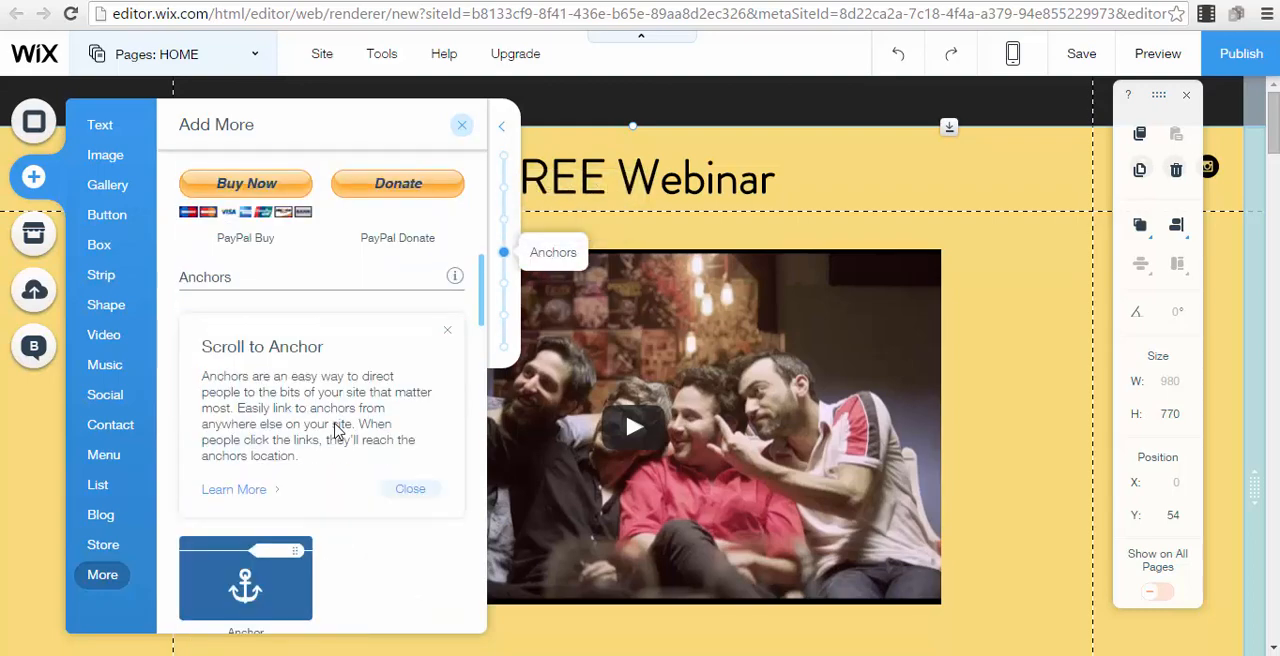
scroll(338, 430, "up", 1)
scroll(338, 430, "down", 3)
scroll(336, 432, "down", 3)
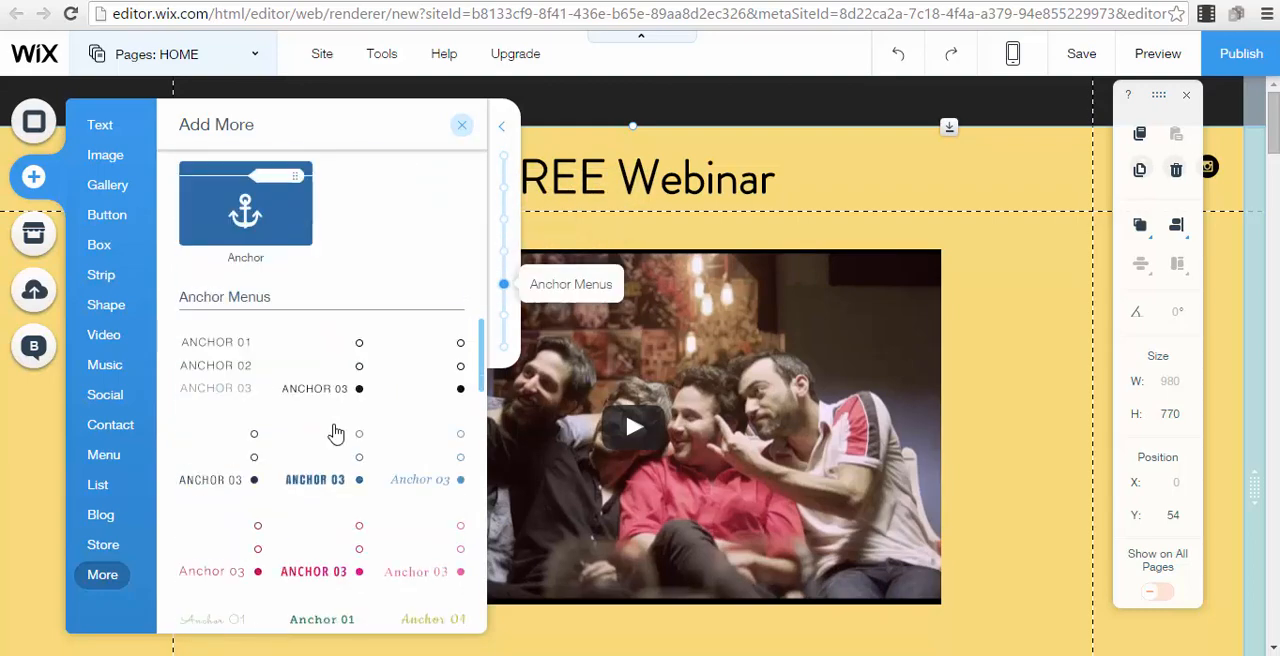
scroll(336, 432, "down", 15)
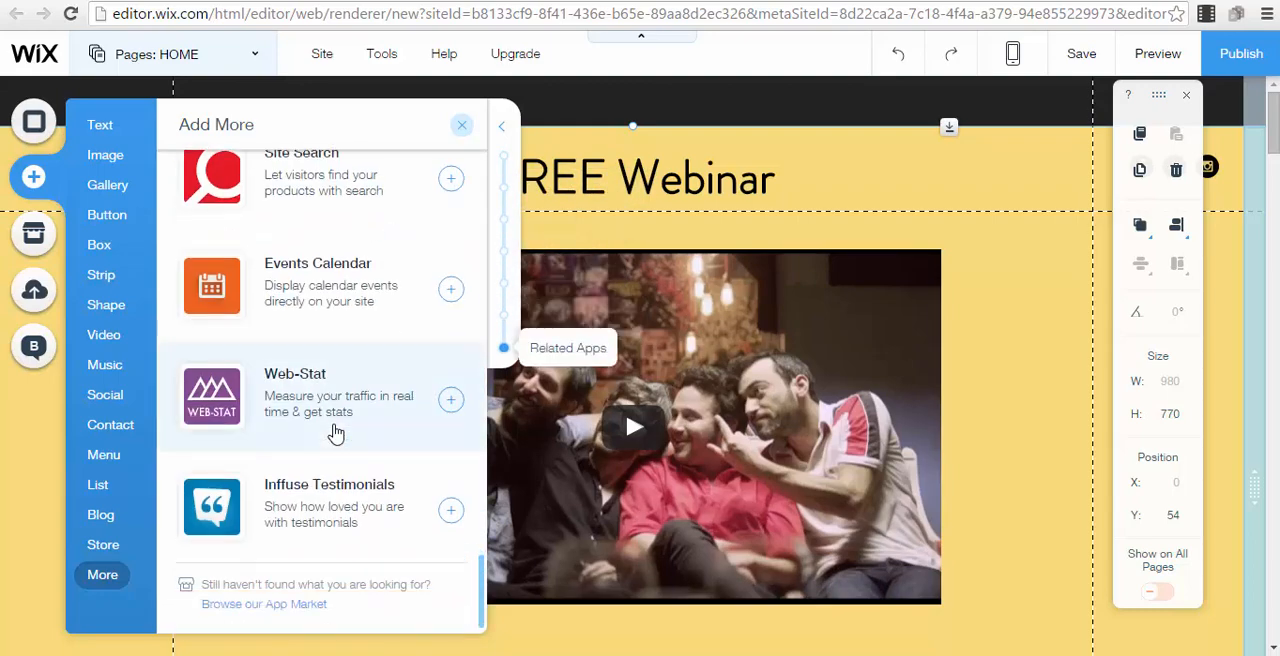
scroll(320, 308, "up", 5)
left_click(100, 125)
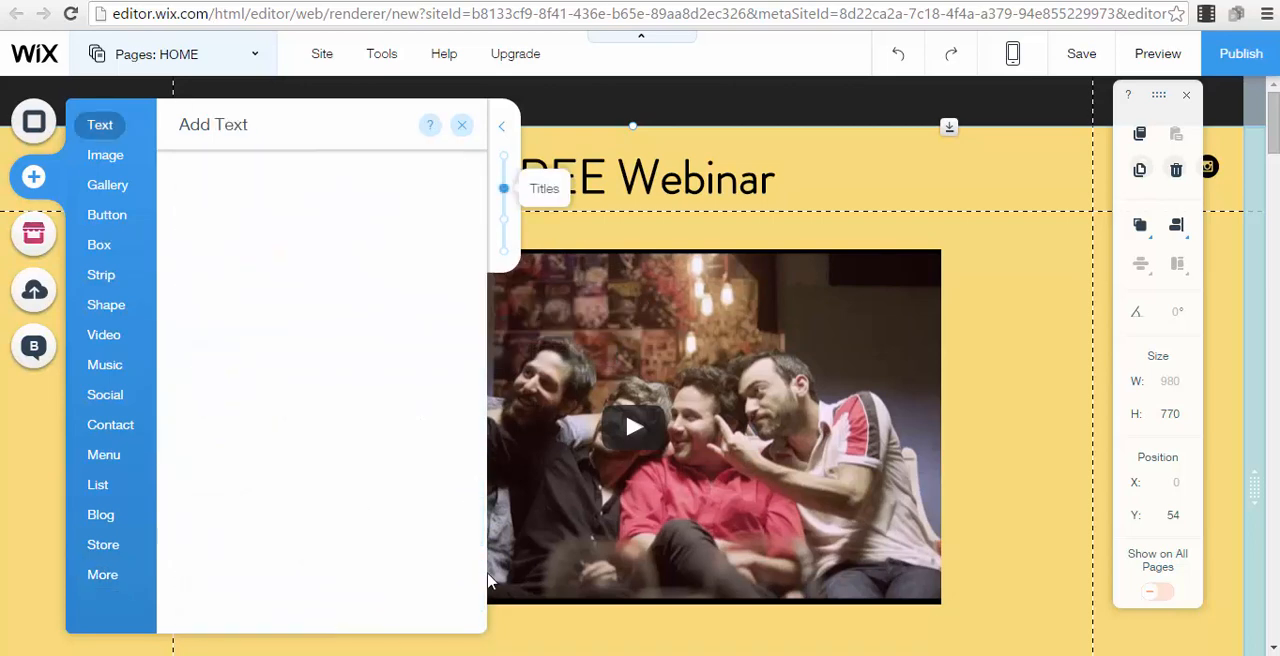
scroll(343, 510, "down", 4)
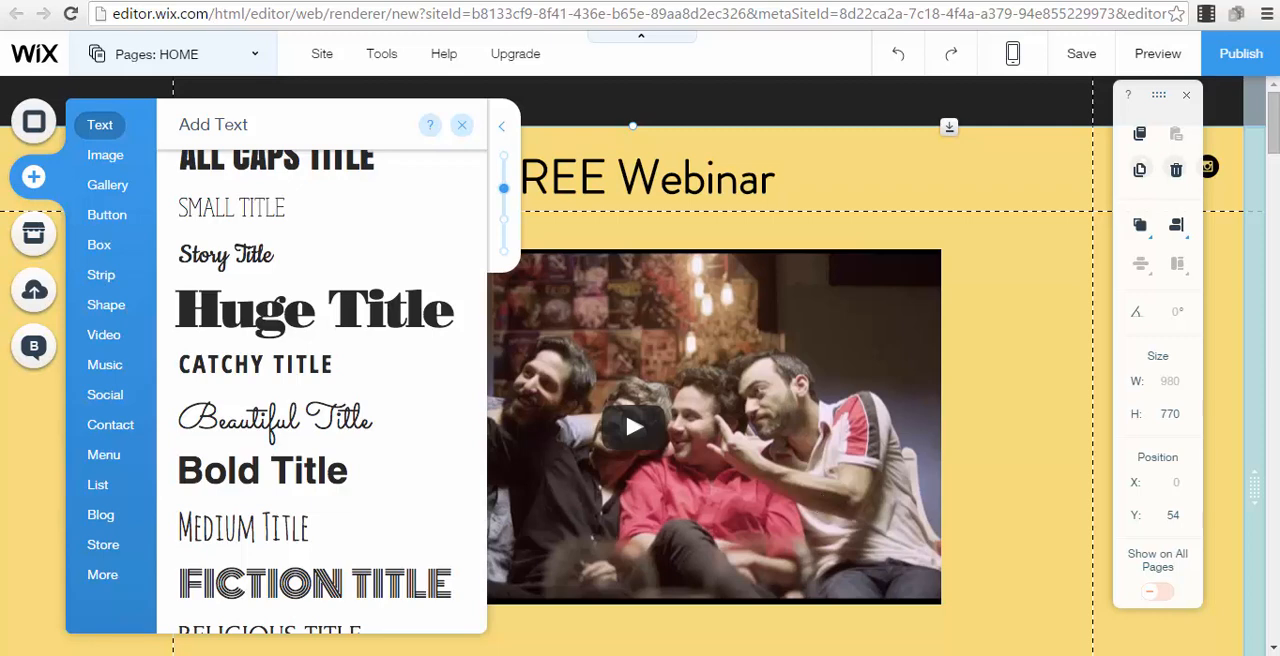
left_click(1056, 334)
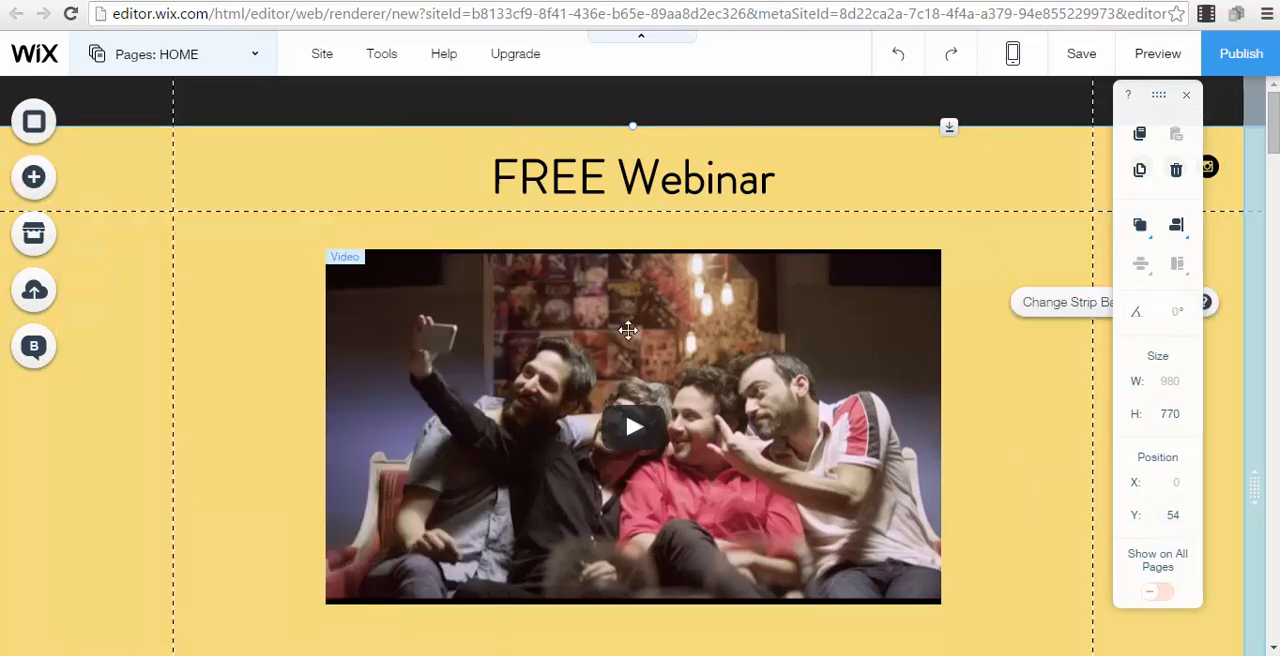
Review where the video's web address is entered in the settings of the page video
left_click(803, 387)
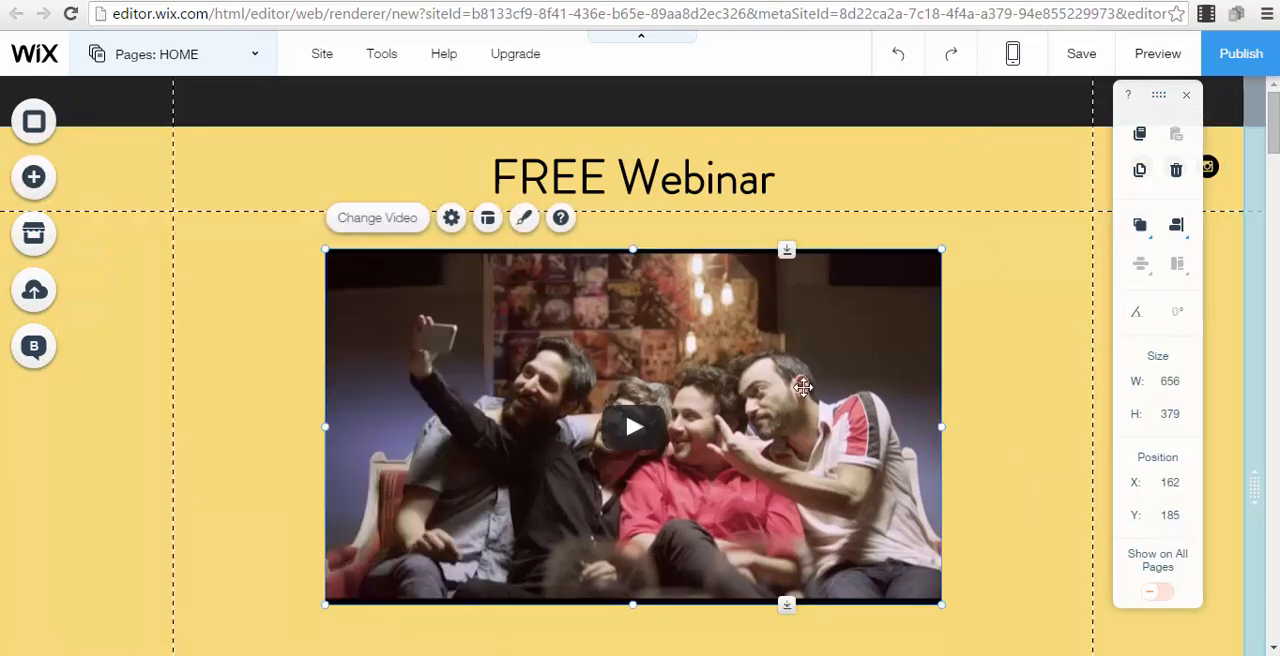
left_click(451, 217)
left_click(1033, 394)
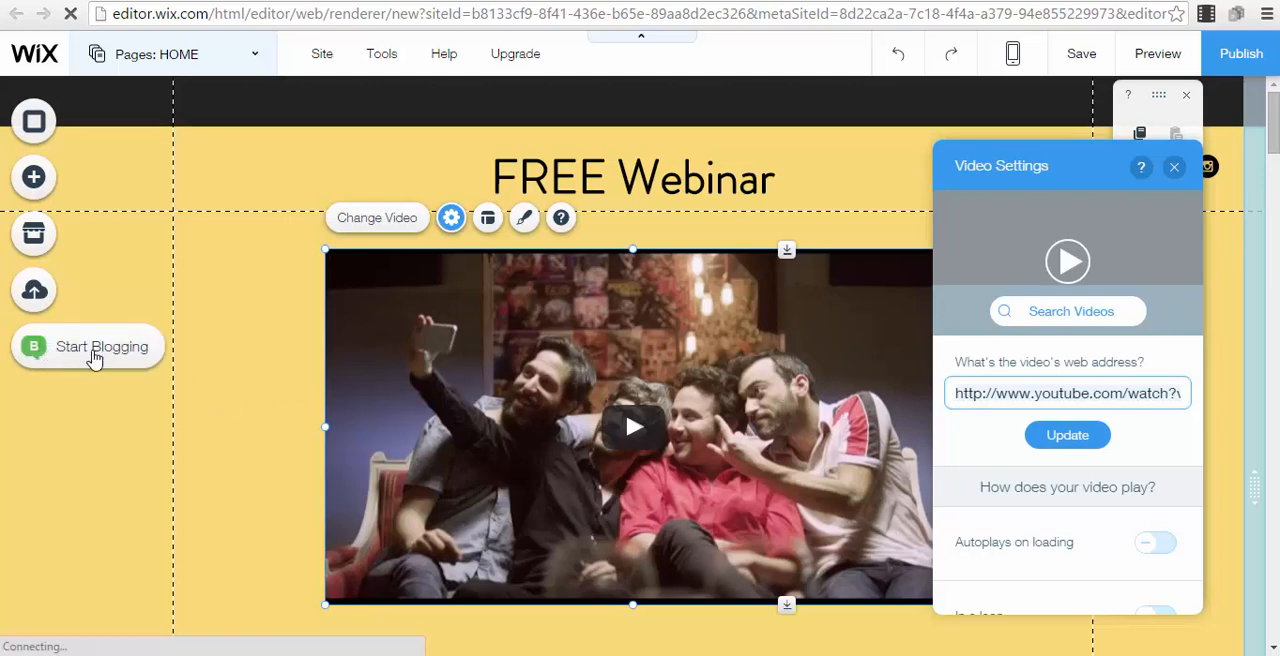
left_click(143, 232)
Add an HTML Code element over the video, view its code entry, and delete the element
left_click(37, 178)
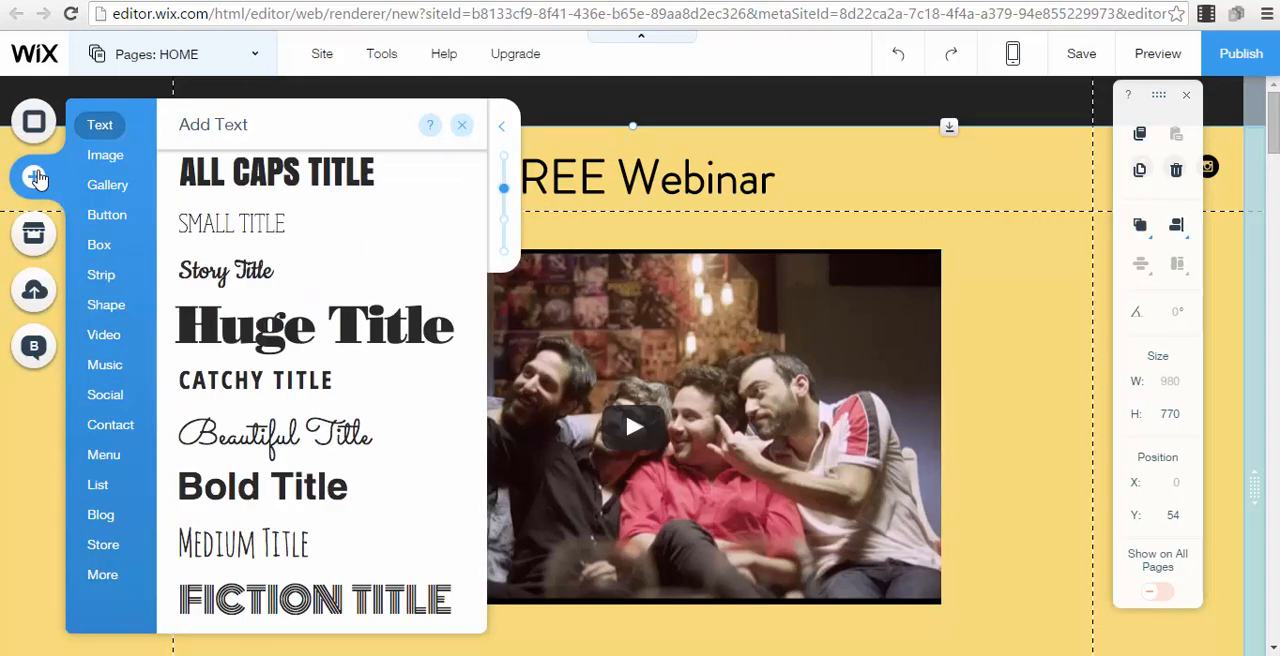
left_click(113, 580)
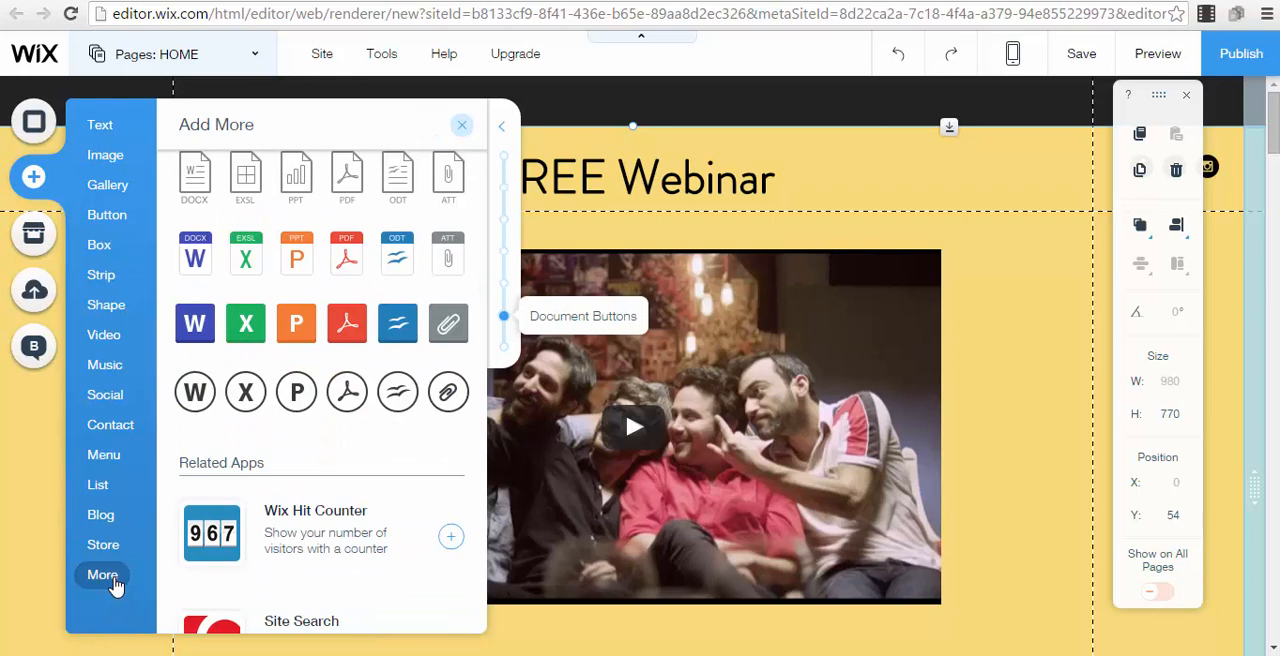
scroll(380, 470, "up", 10)
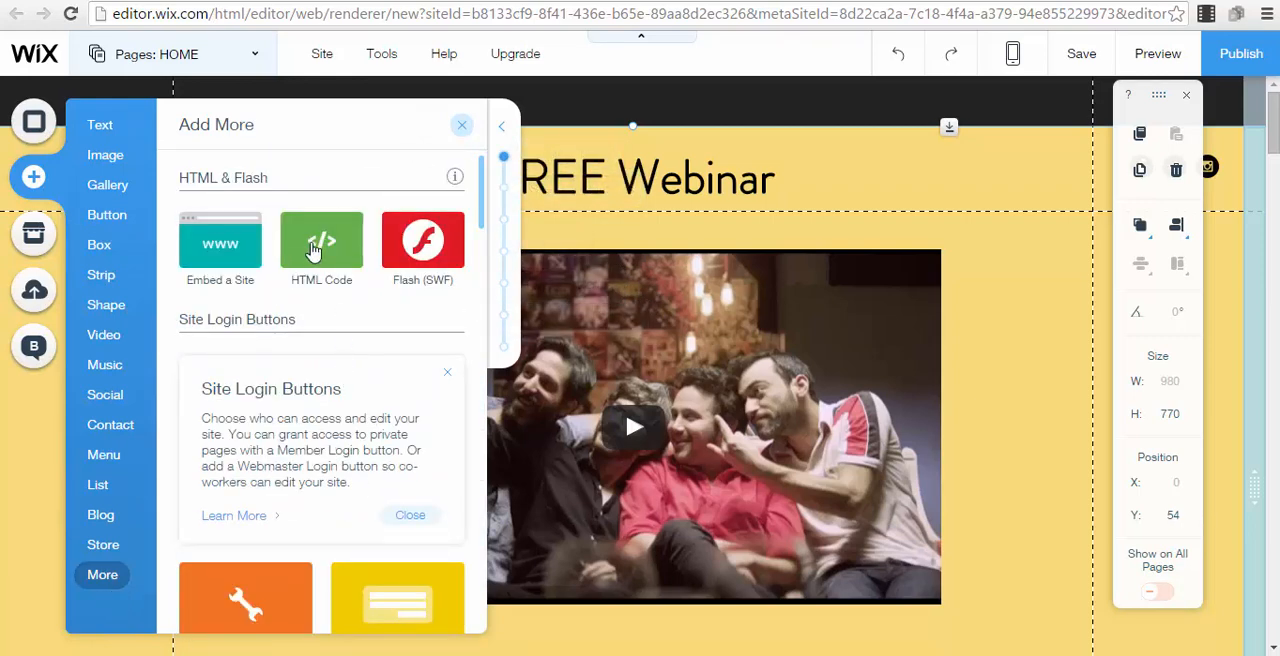
left_click(313, 250)
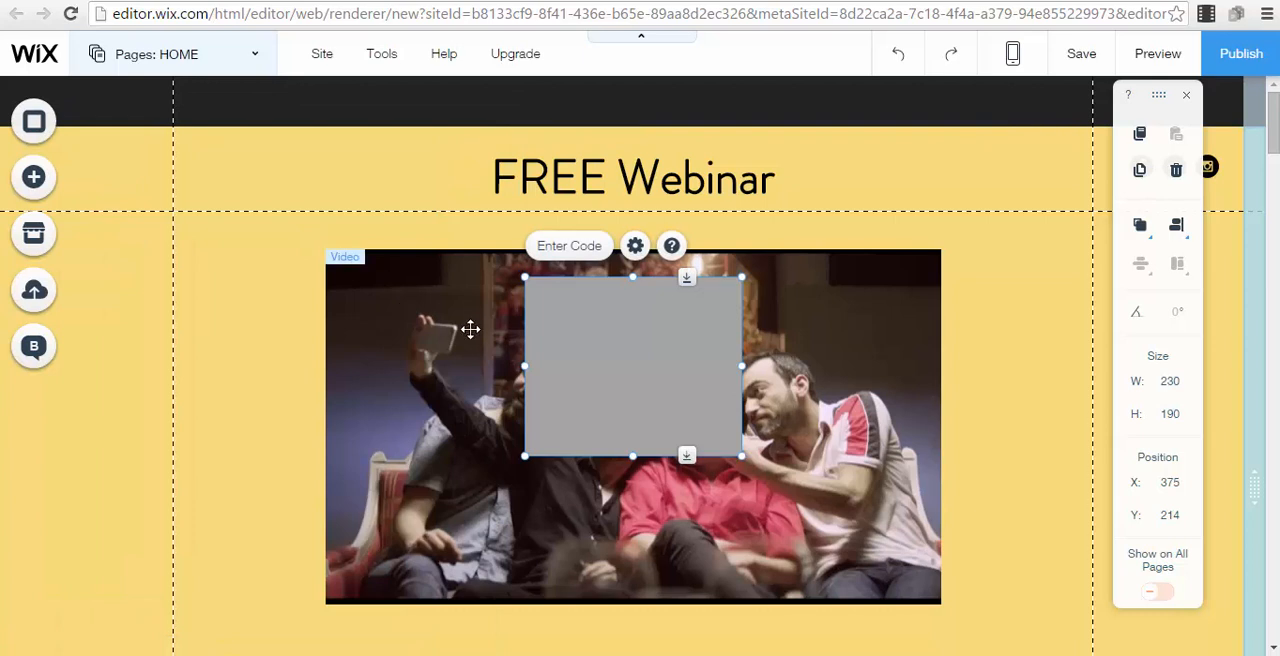
left_click(571, 248)
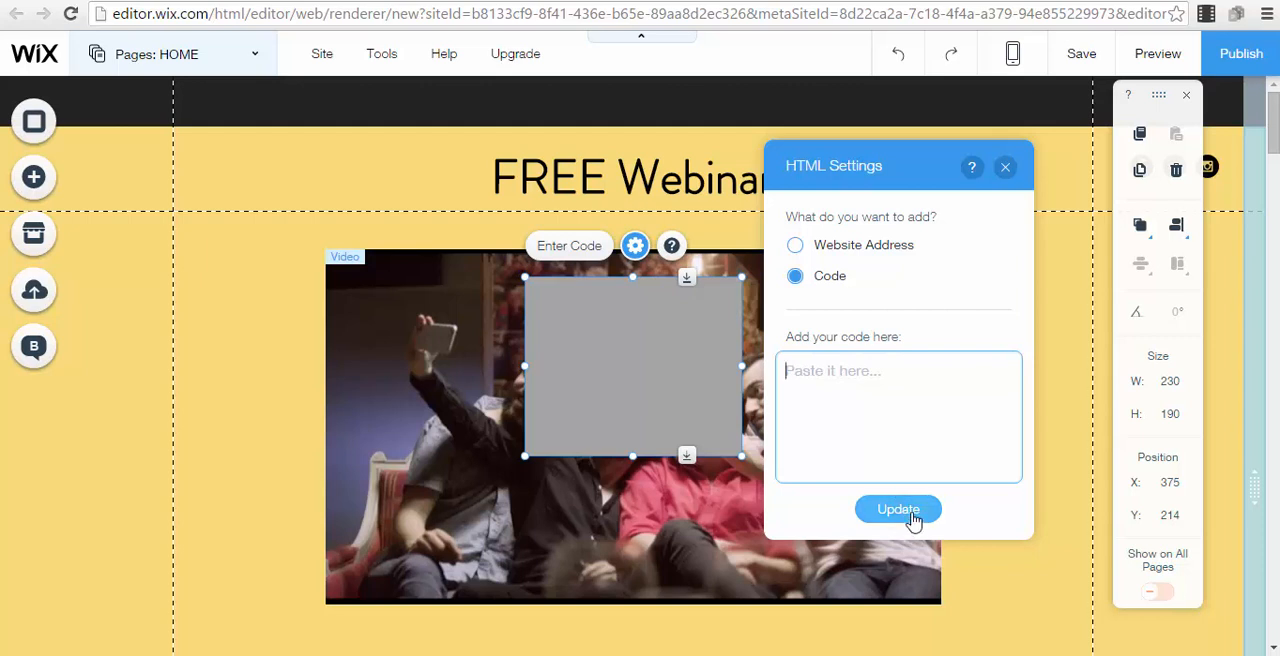
left_click(1005, 166)
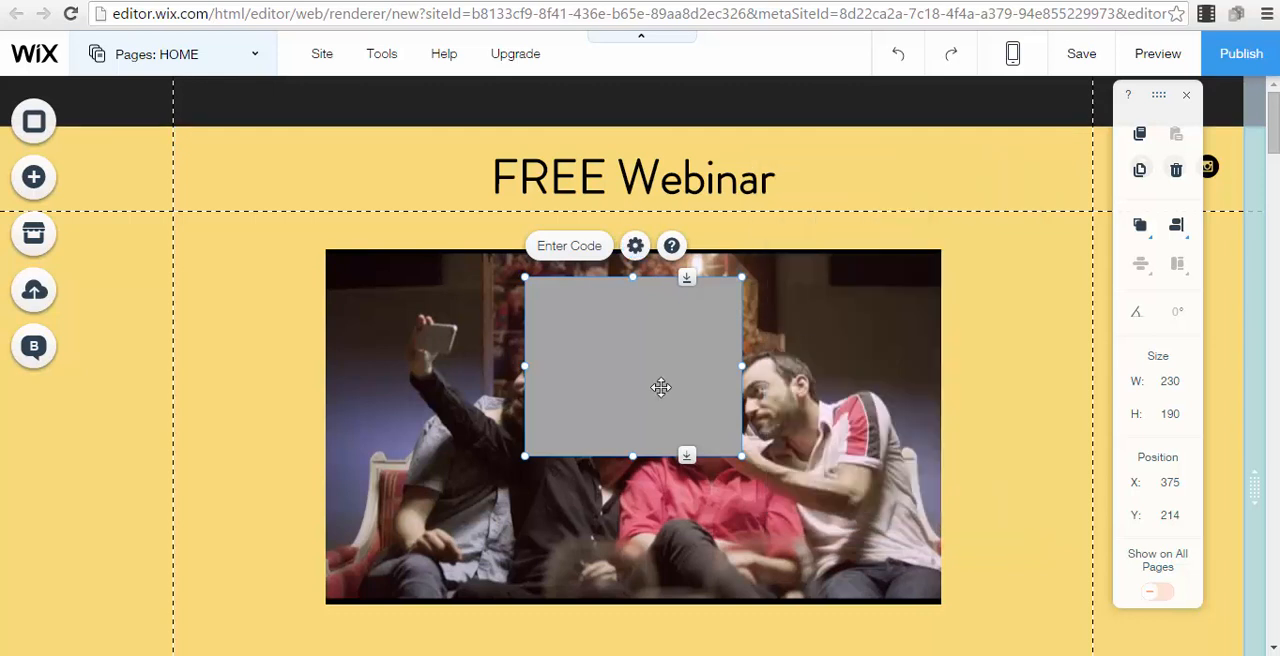
key("Delete")
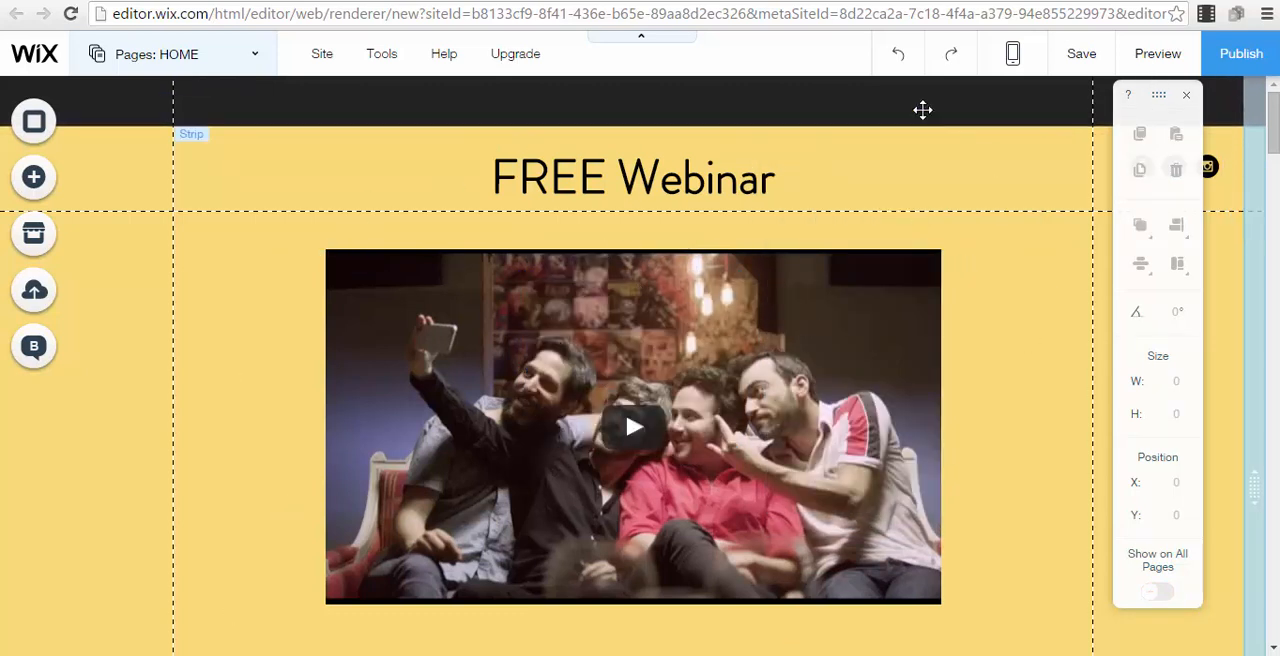
Set the free Wix.com domain's site name to freewbinar and save the site
left_click(1241, 55)
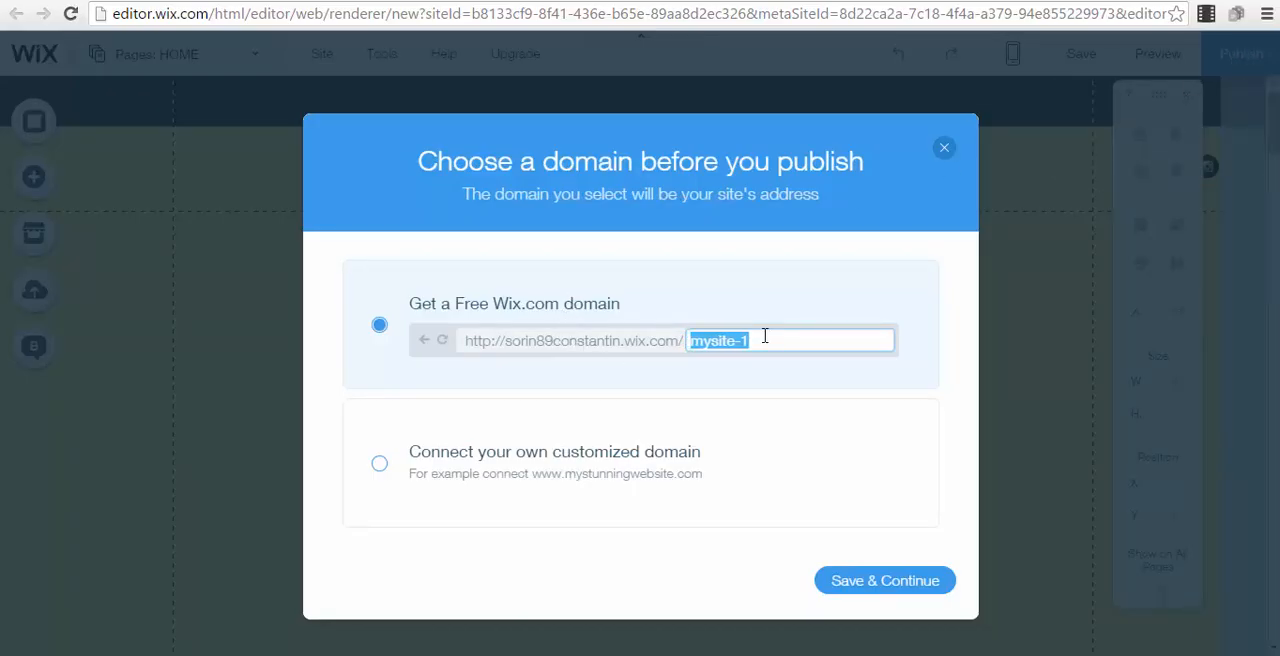
type("freew")
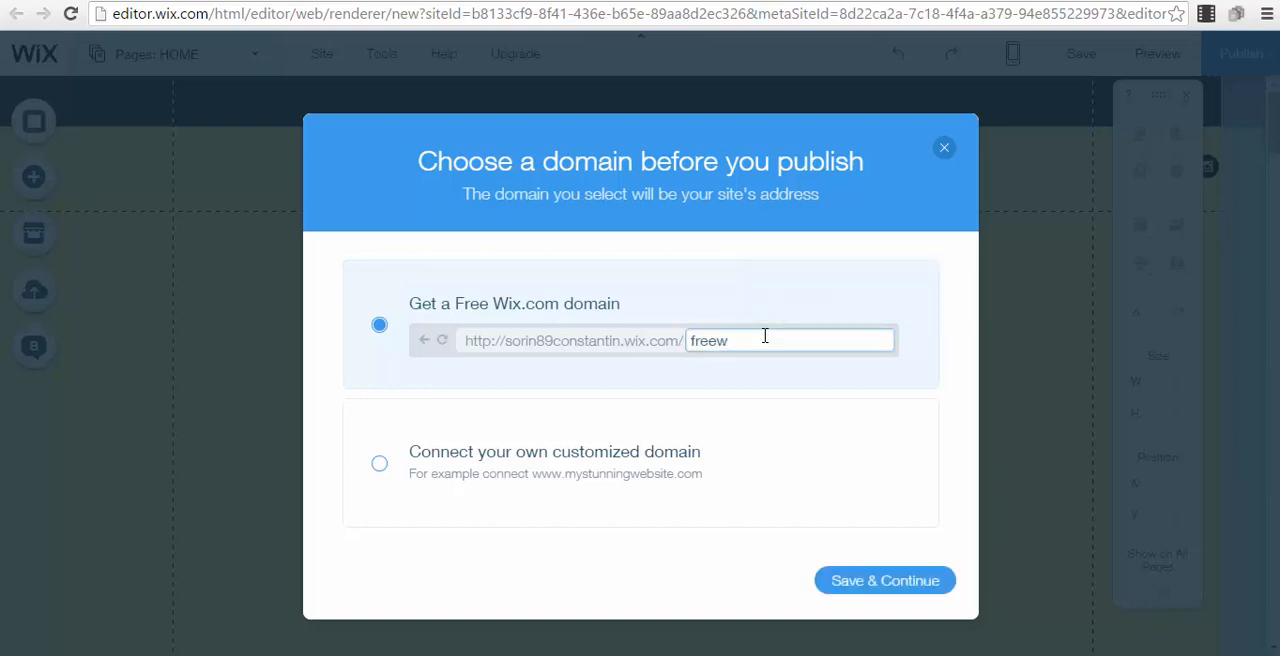
type("binar")
left_click(889, 581)
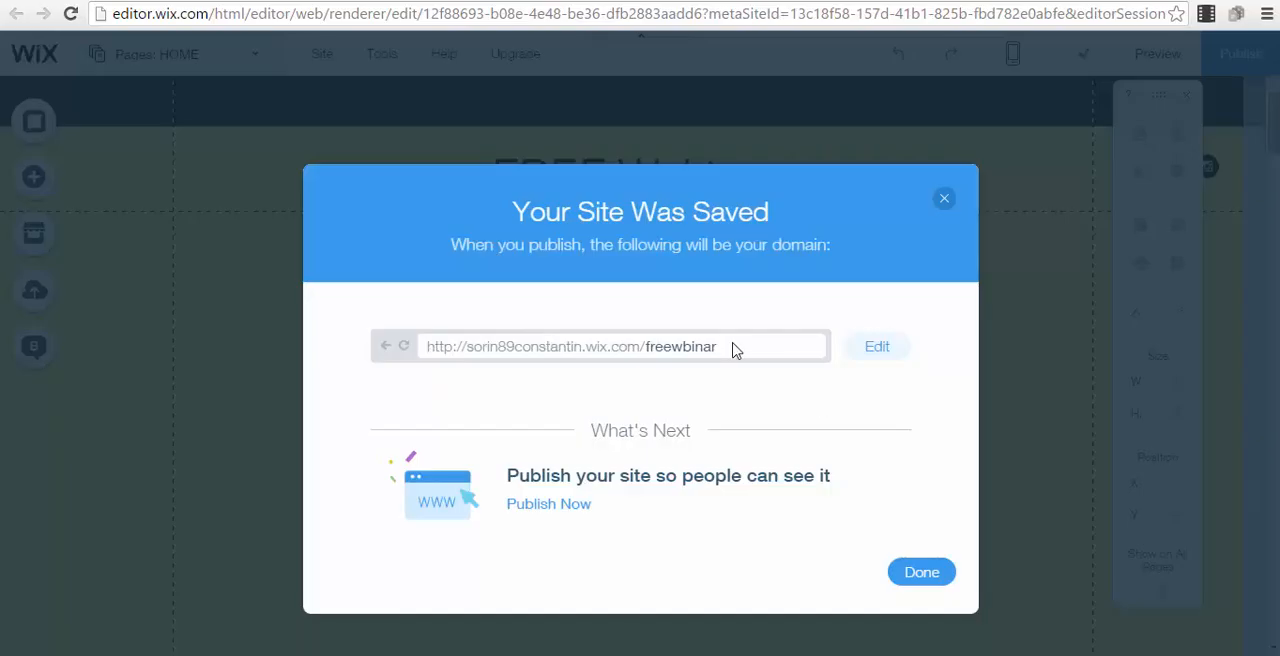
Publish the saved site and open its live page
left_click_drag(728, 345, 377, 337)
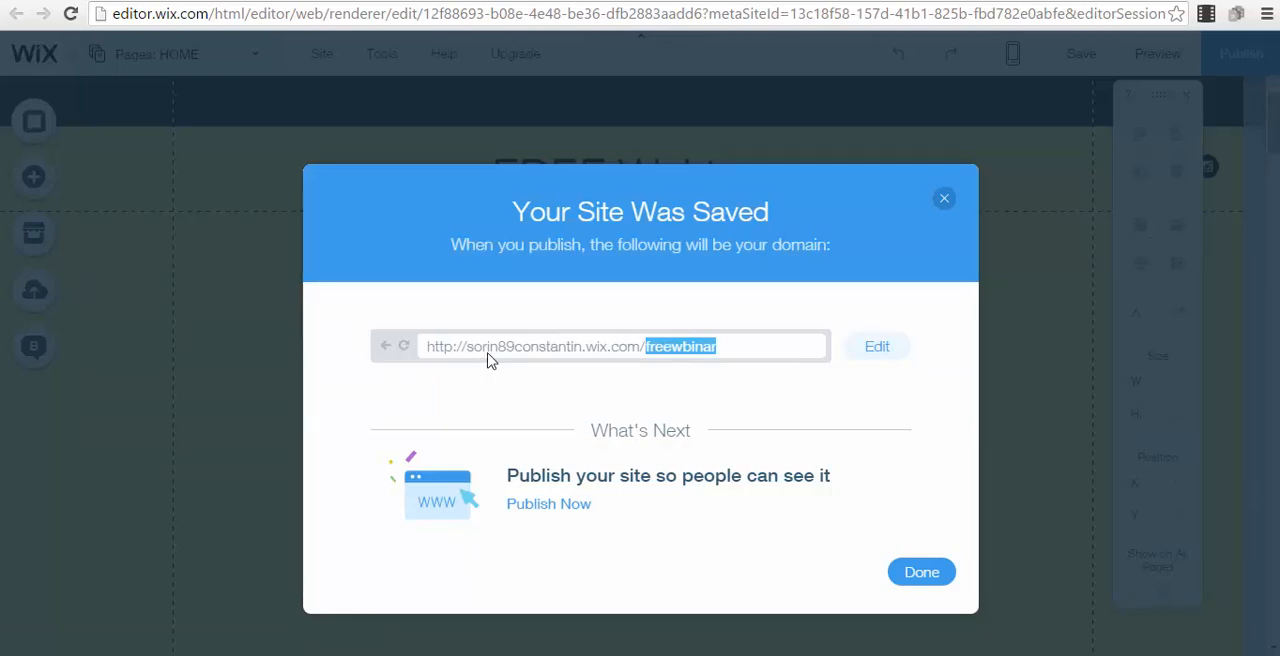
left_click(566, 507)
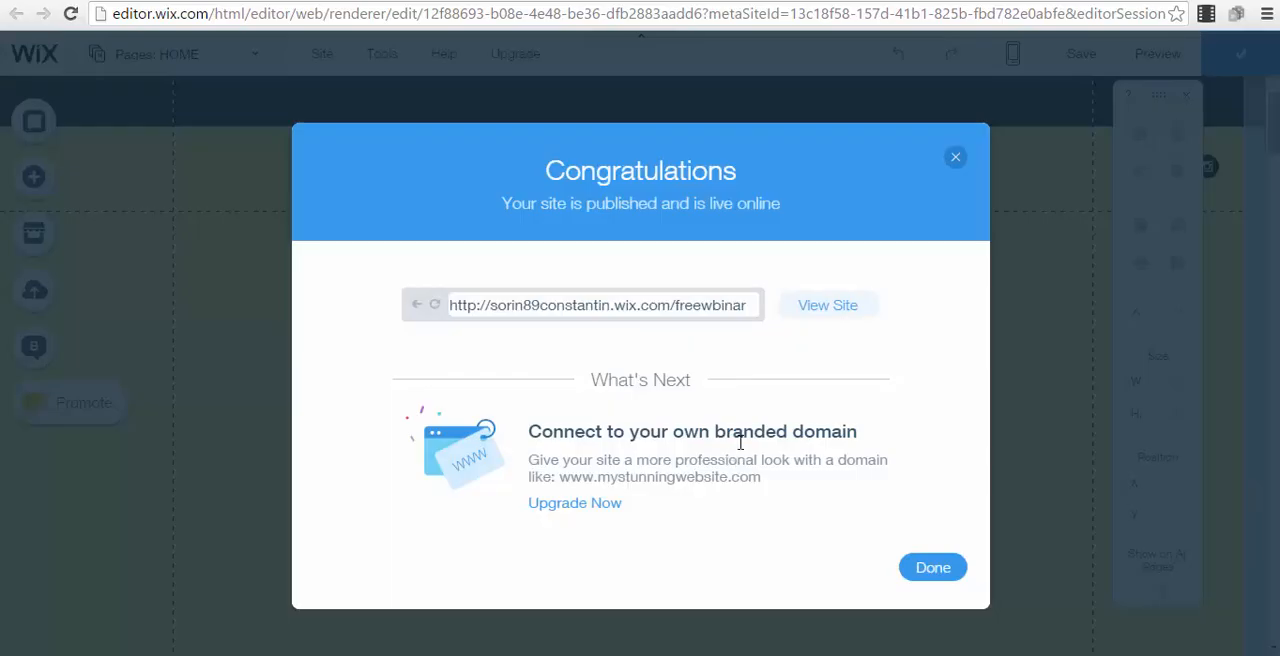
left_click(820, 310)
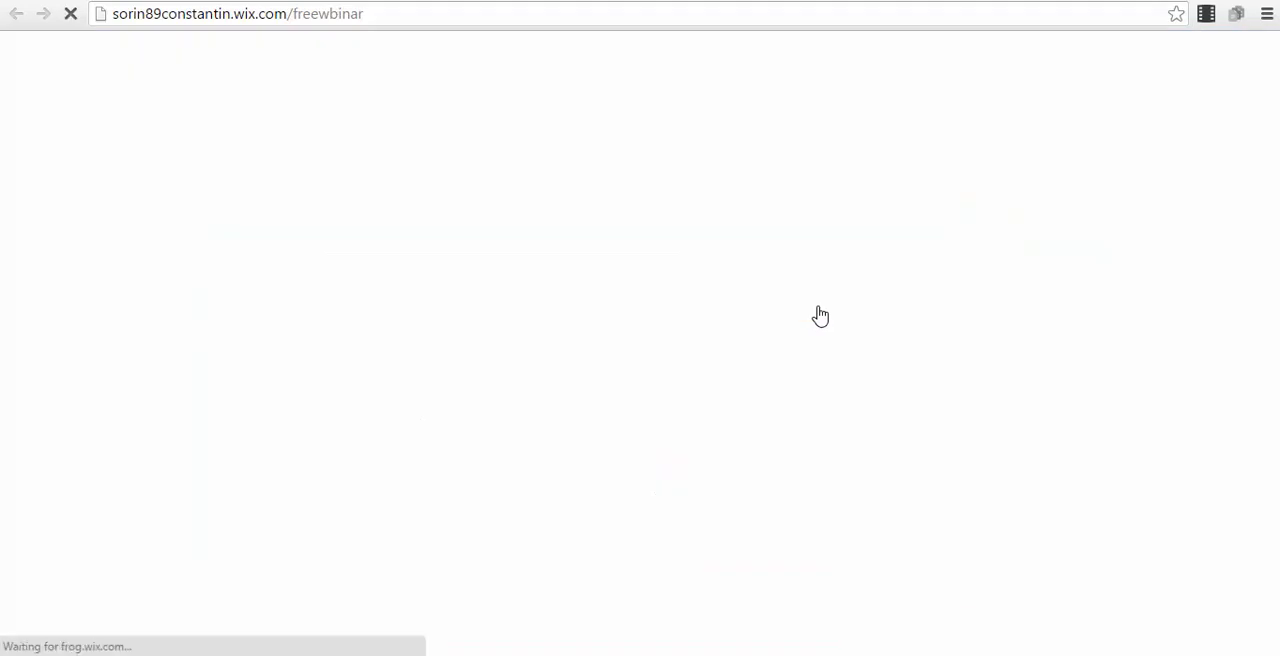